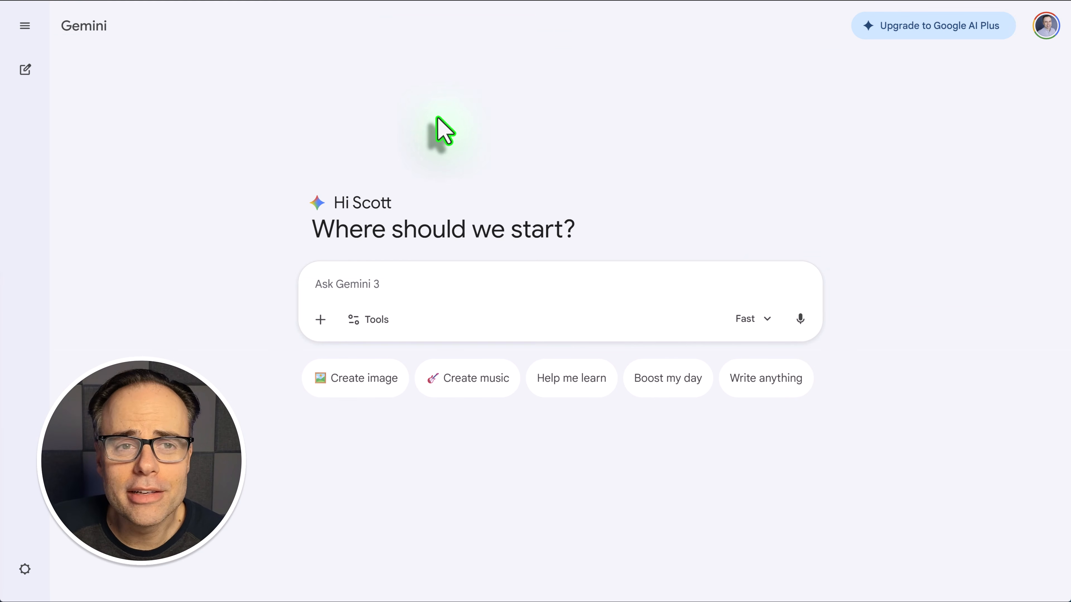
# - Open the Gems page and start a new custom Gem from the Gem manager section
pyautogui.click(25, 26)
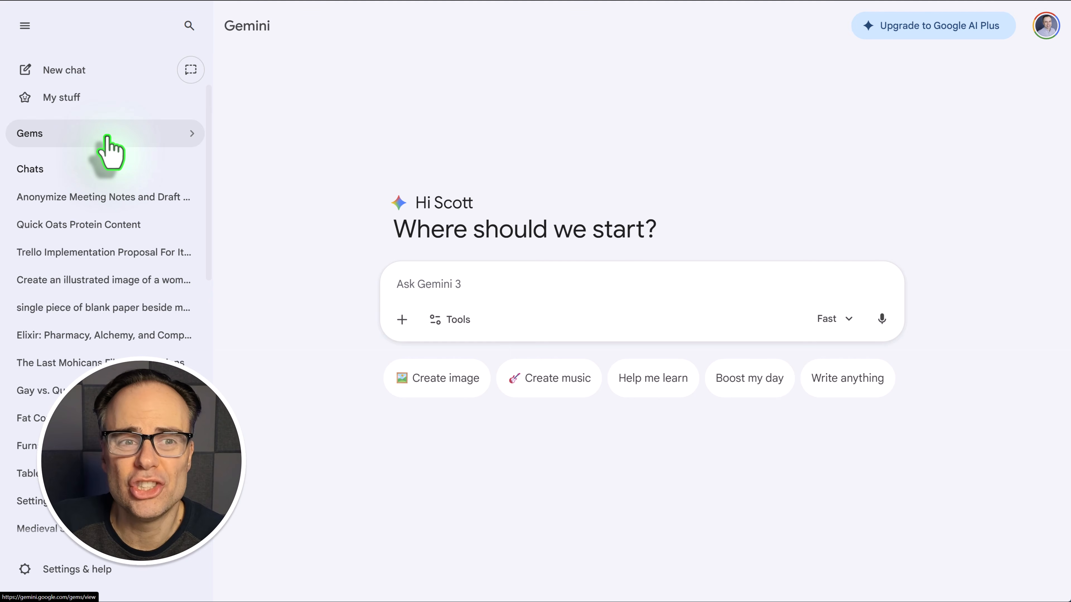
pyautogui.click(109, 150)
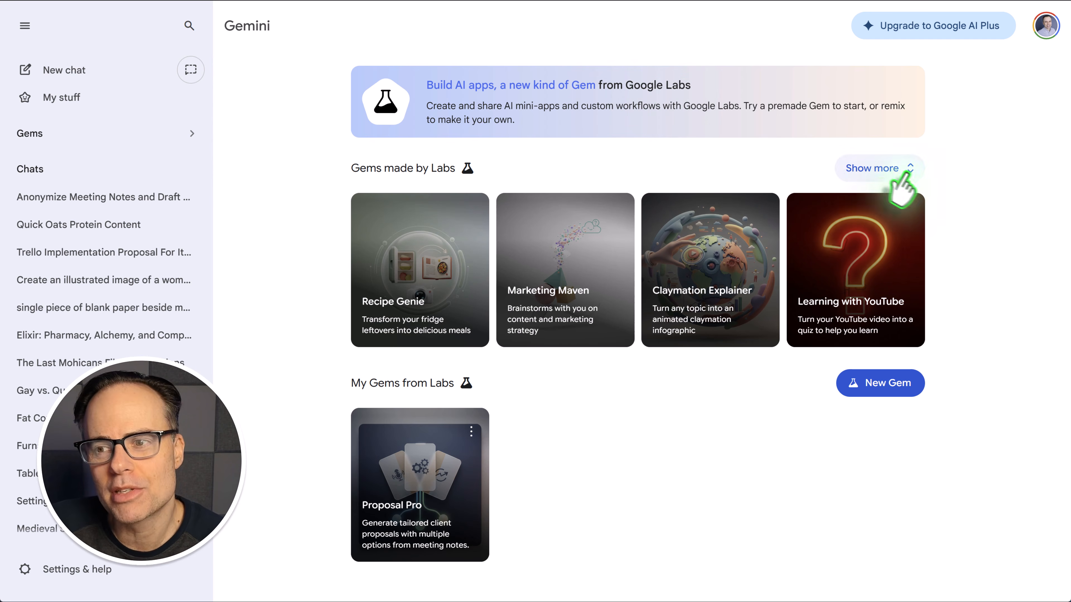
pyautogui.scroll(-6, 981, 230)
pyautogui.scroll(-2, 987, 231)
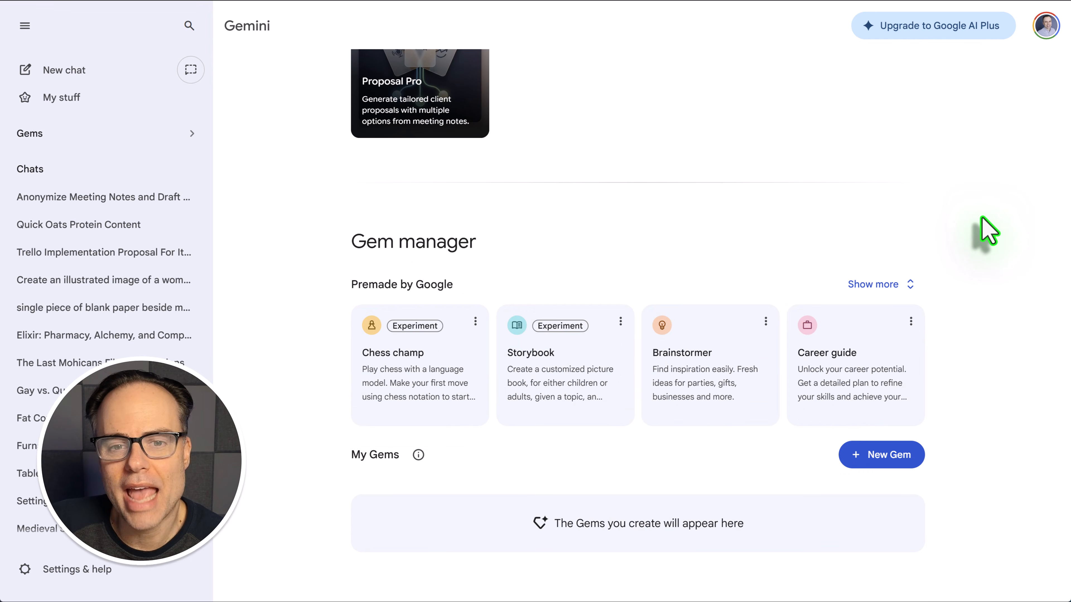
pyautogui.scroll(6, 986, 230)
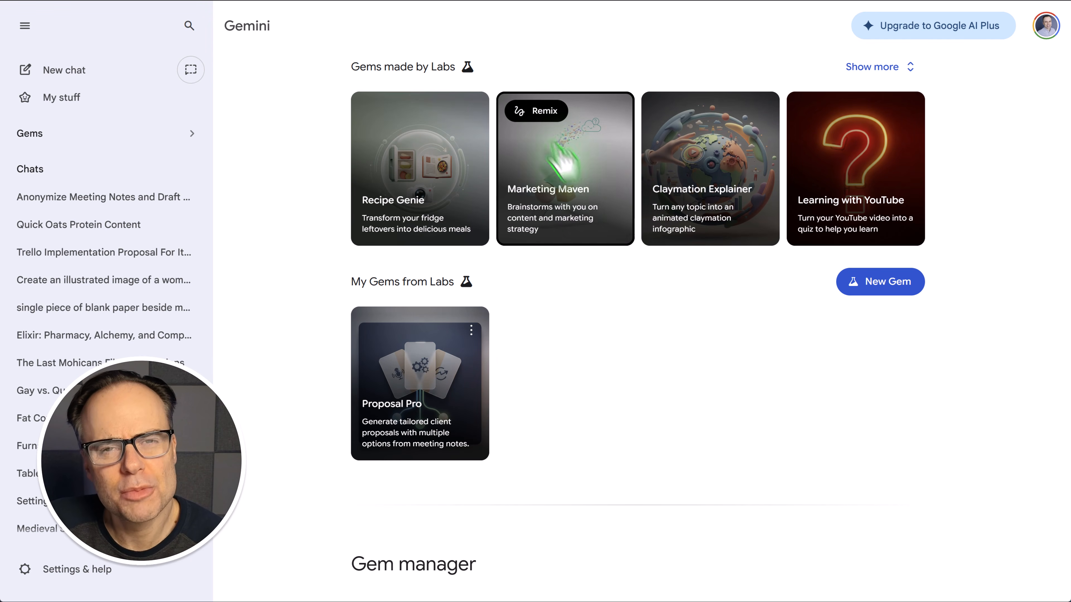
pyautogui.scroll(-6, 975, 215)
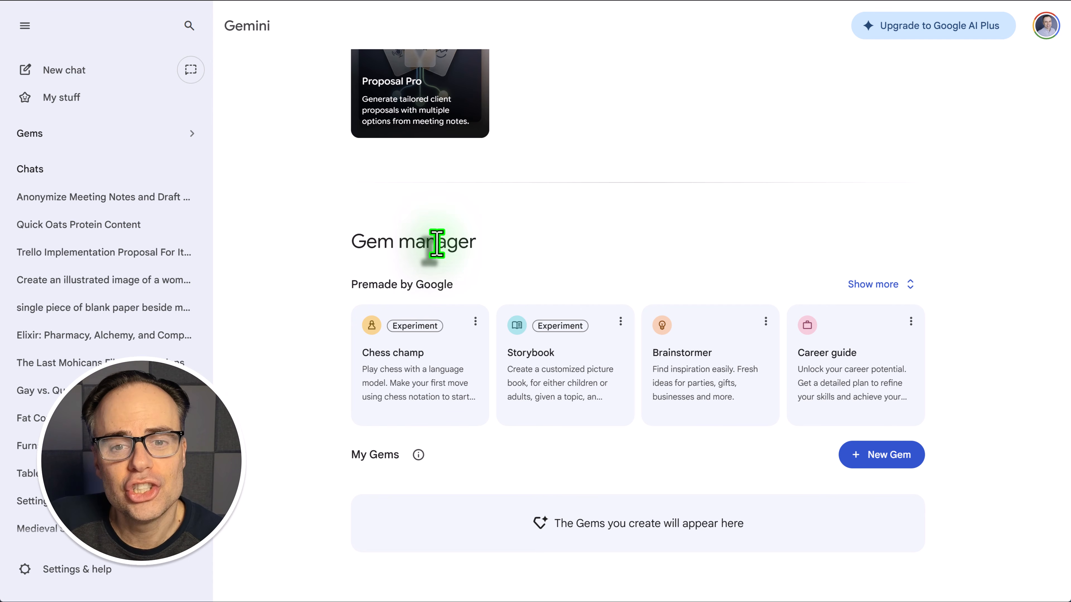
pyautogui.click(879, 461)
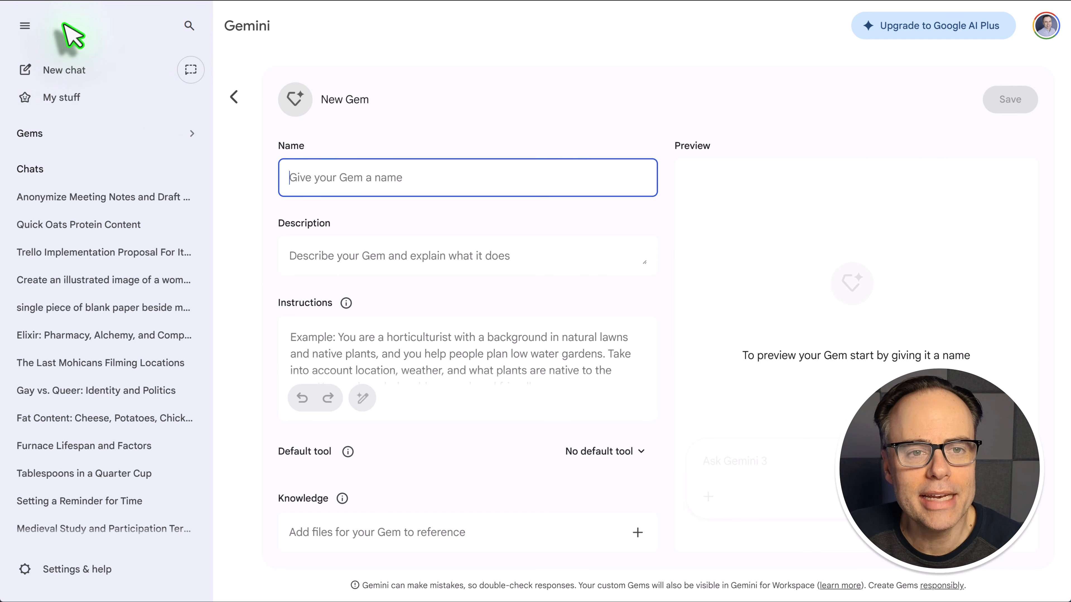
pyautogui.click(25, 27)
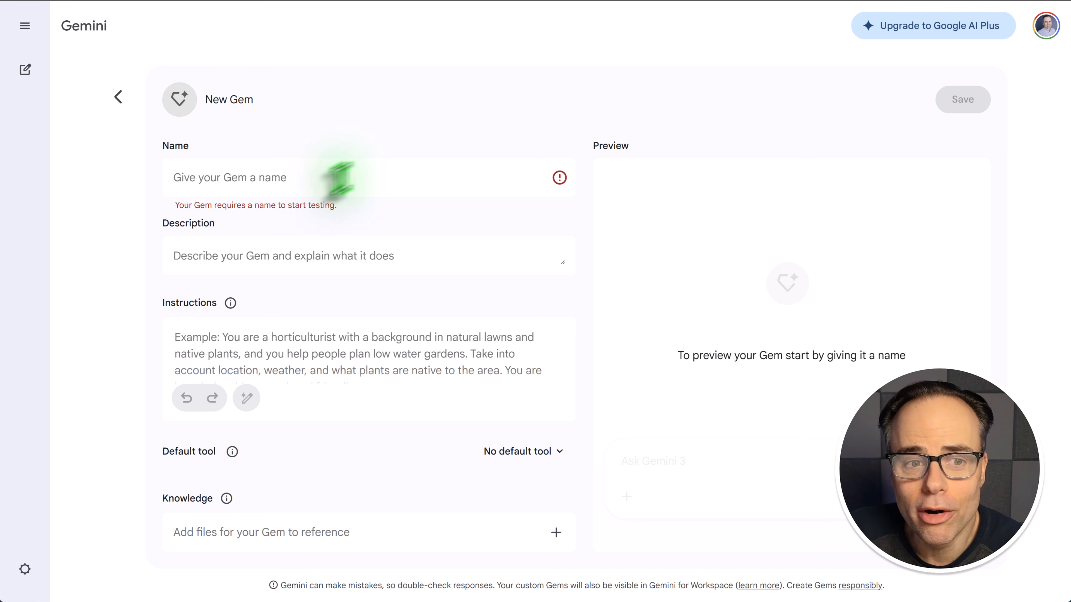
# - Name the Gem "Proposal with 3 Options" and set its description to "Produces a 3 Option proposal for a client based on meeting notes."
pyautogui.click(330, 179)
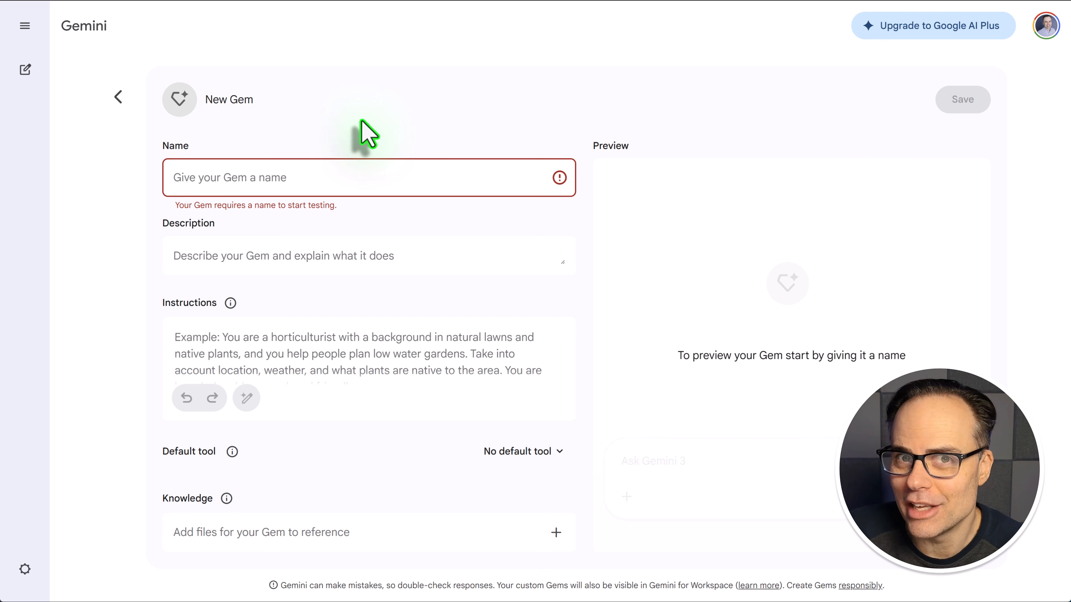
pyautogui.write('P')
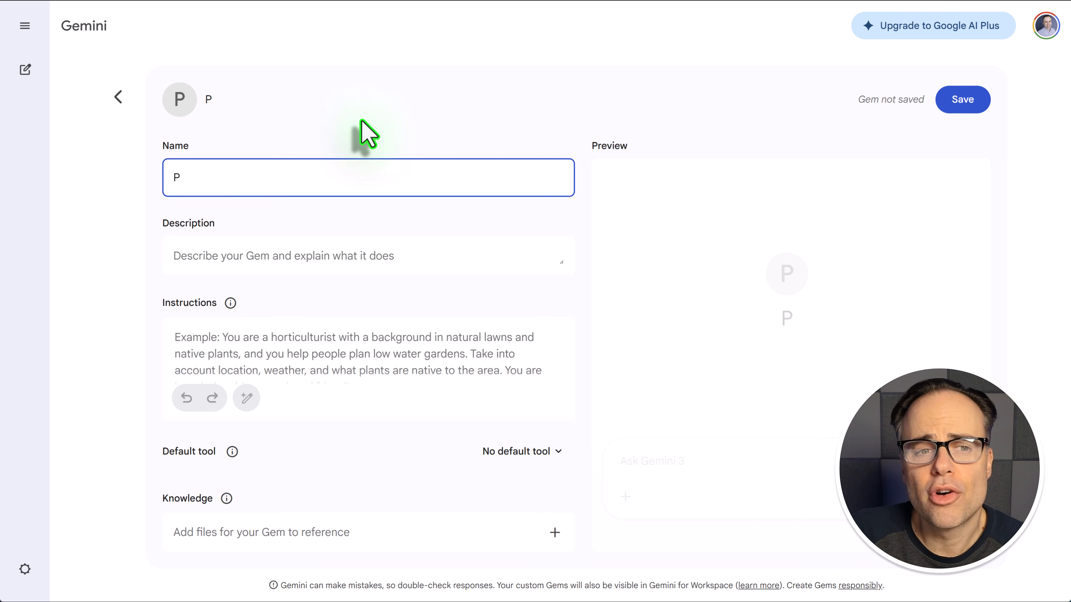
pyautogui.write('roposa')
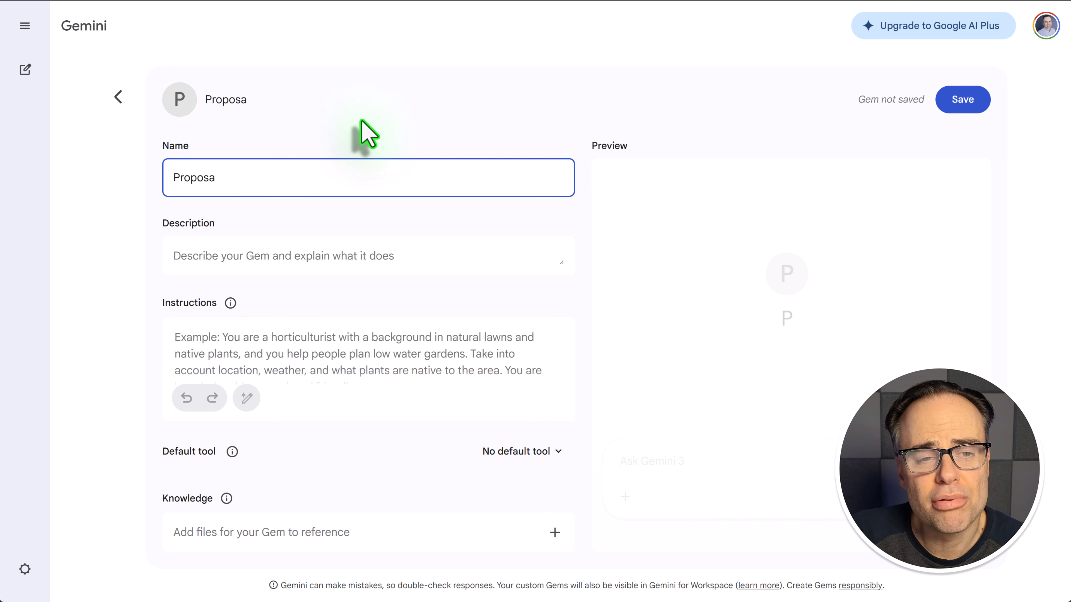
pyautogui.write('l with 3')
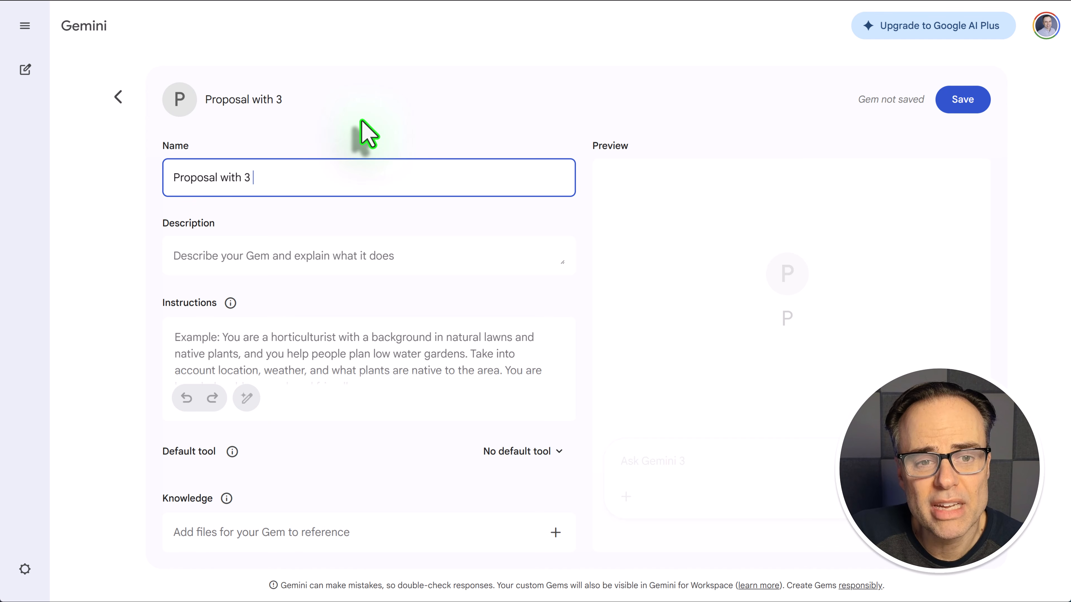
pyautogui.write(' Options')
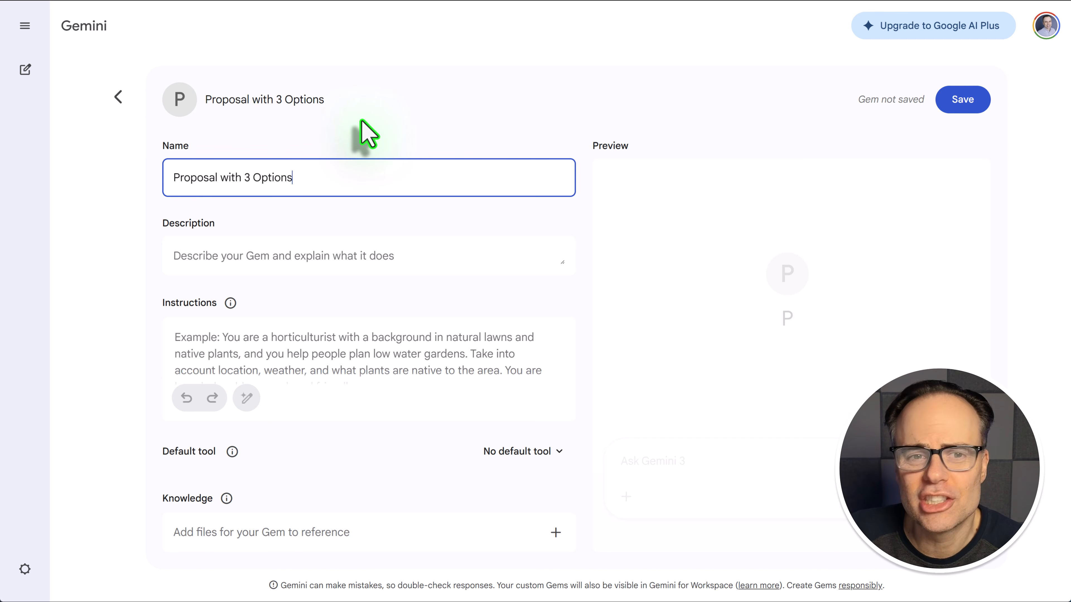
pyautogui.click(246, 257)
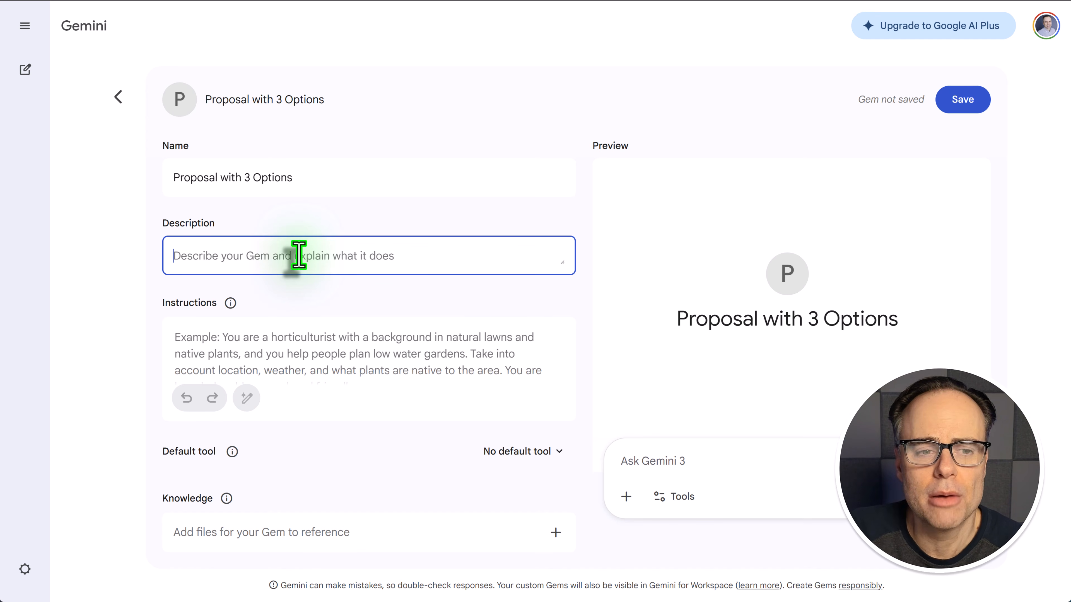
pyautogui.write('Produces a 3 Option proposal for a client based on meeting notes.')
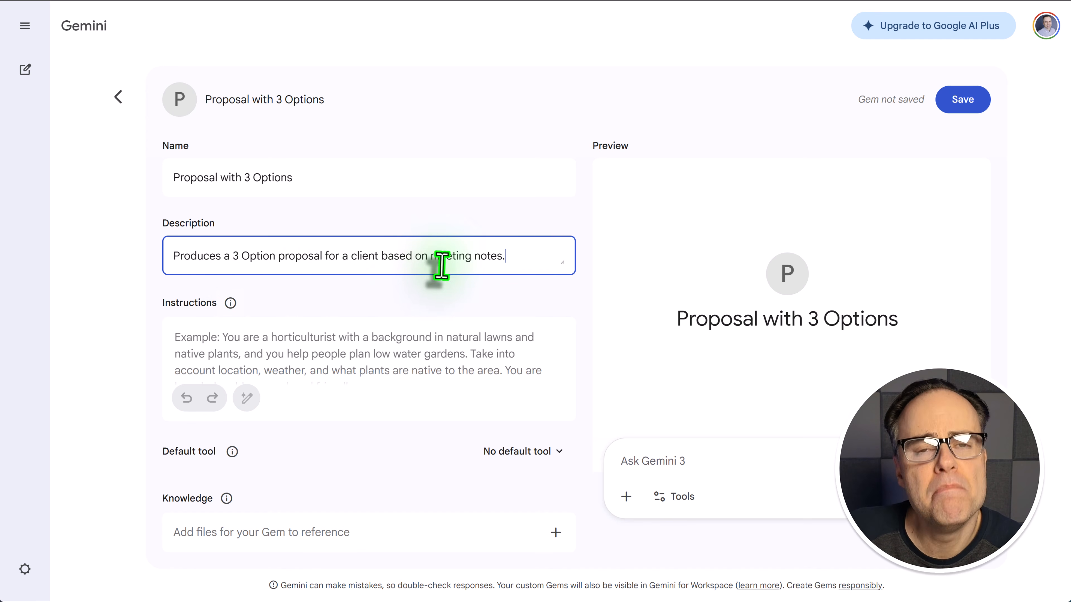
pyautogui.click(300, 341)
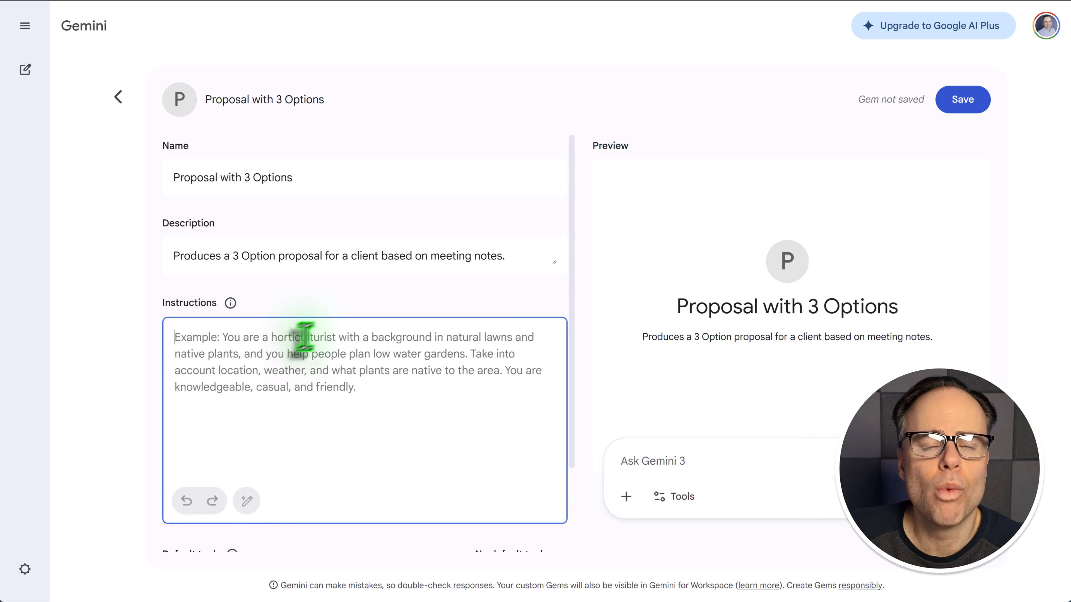
pyautogui.scroll(-2, 410, 411)
pyautogui.scroll(-2, 410, 411)
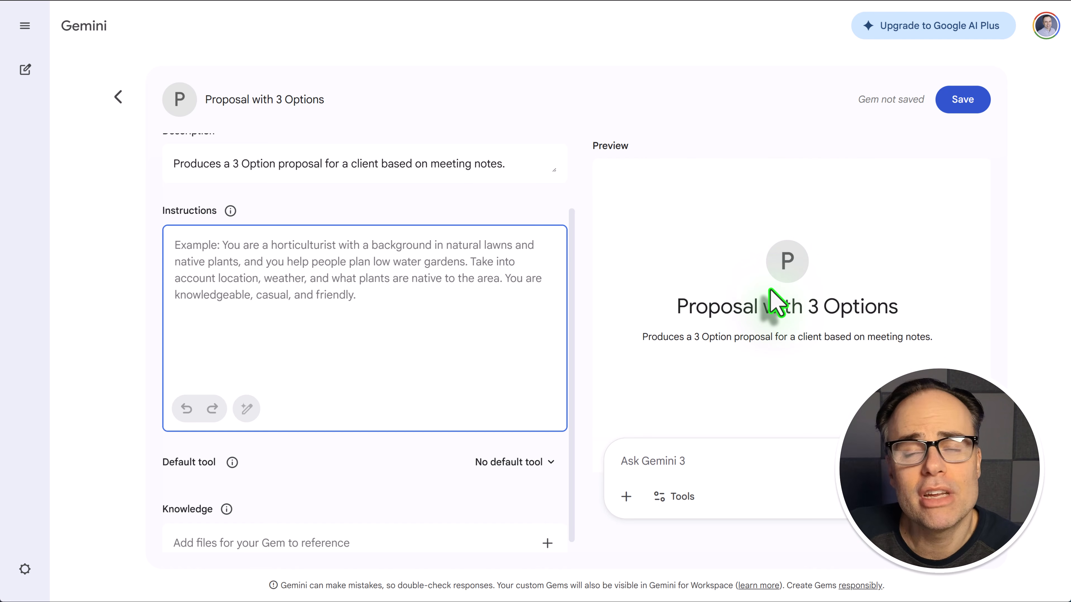
pyautogui.moveTo(675, 308); pyautogui.dragTo(897, 311)
pyautogui.click(787, 337)
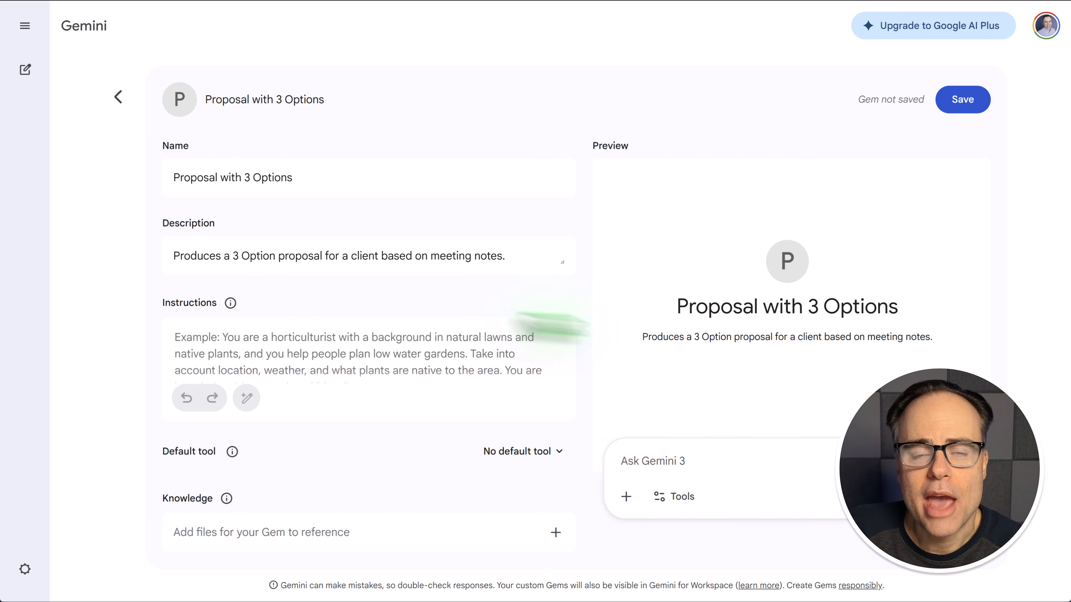
# - Save the Gem and reopen it for editing from a new chat with it
pyautogui.click(329, 344)
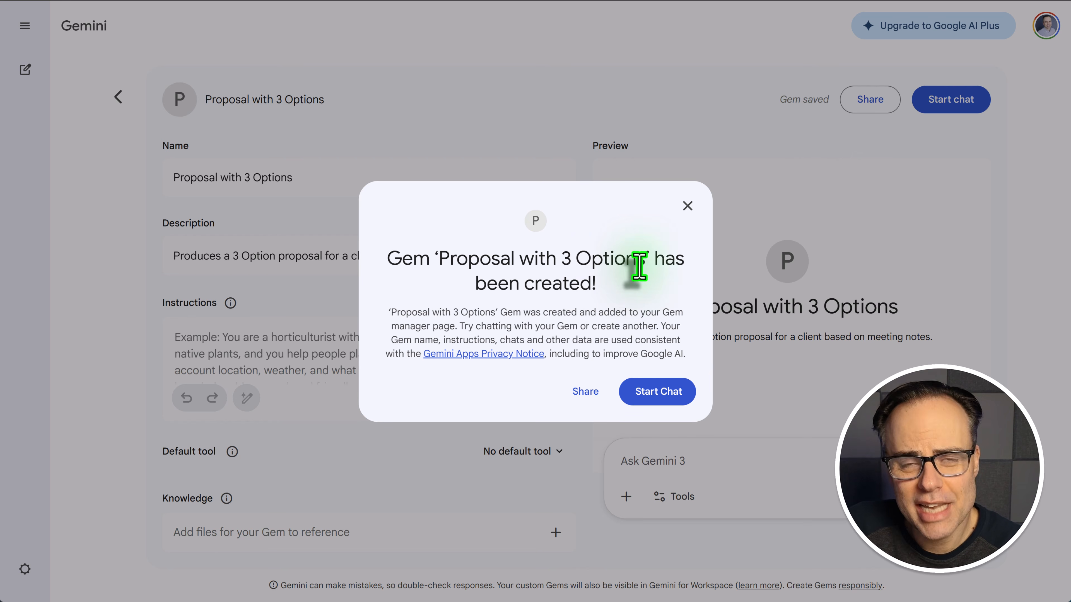
pyautogui.click(658, 394)
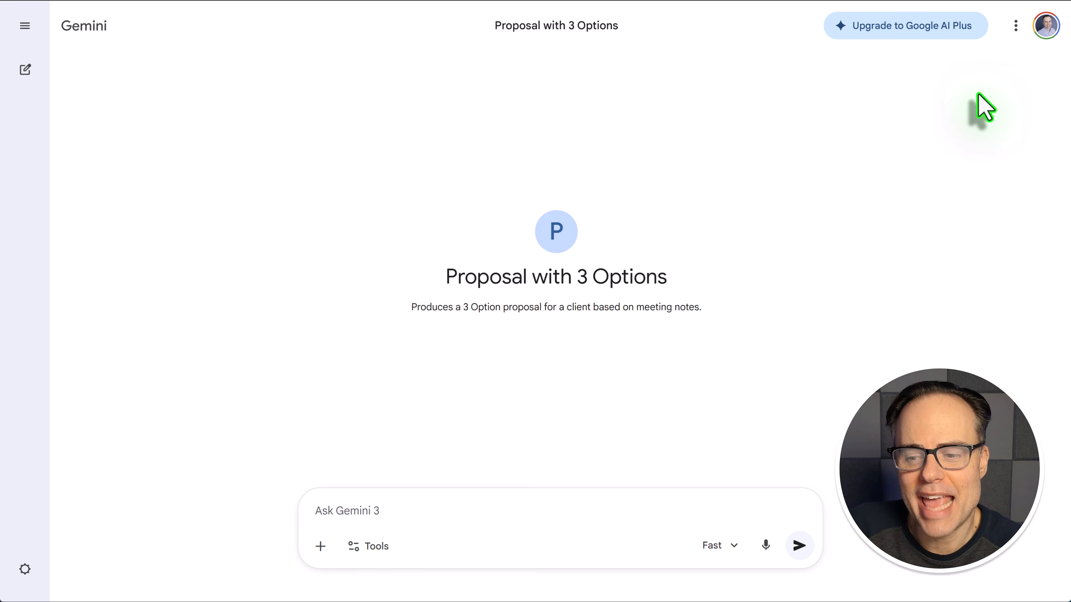
pyautogui.click(1016, 30)
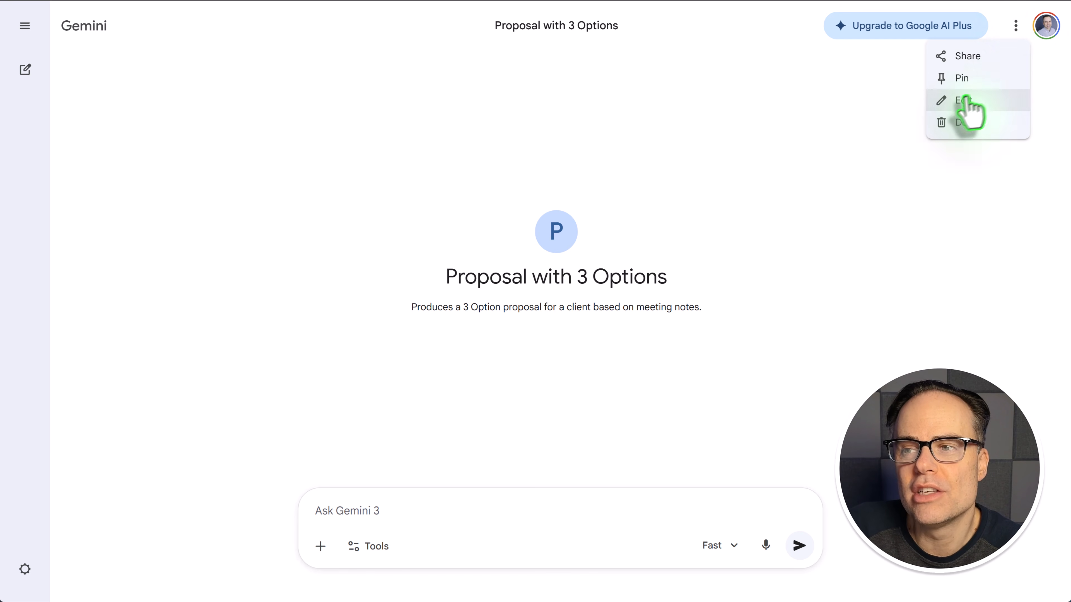
pyautogui.click(964, 101)
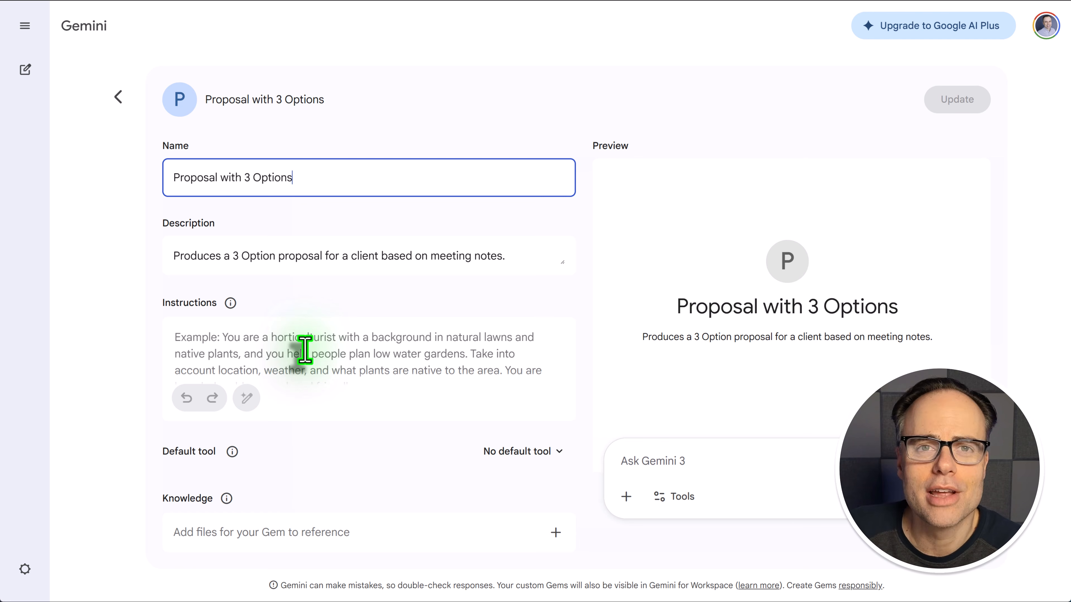
# - Write instructions for a complete client proposal with 3 options based on uploaded discovery call meeting notes, and have Gemini rewrite them
pyautogui.click(205, 336)
pyautogui.scroll(-2, 318, 342)
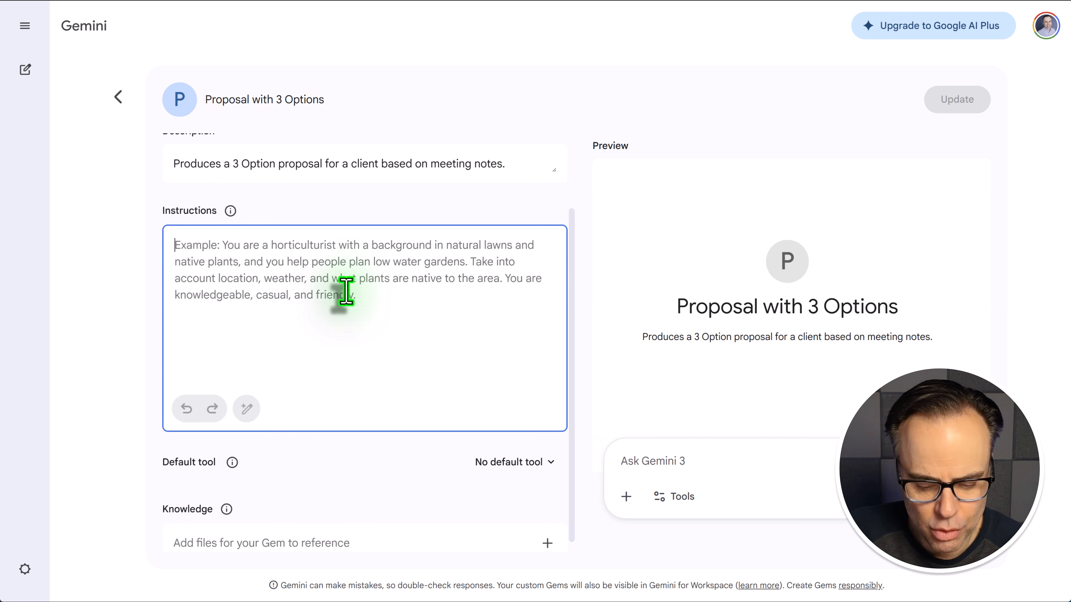
pyautogui.write('Produce a complete client proposal with 3 options for the client to consider. The details should be based on the discovery call meeting notes which will be uploaded.')
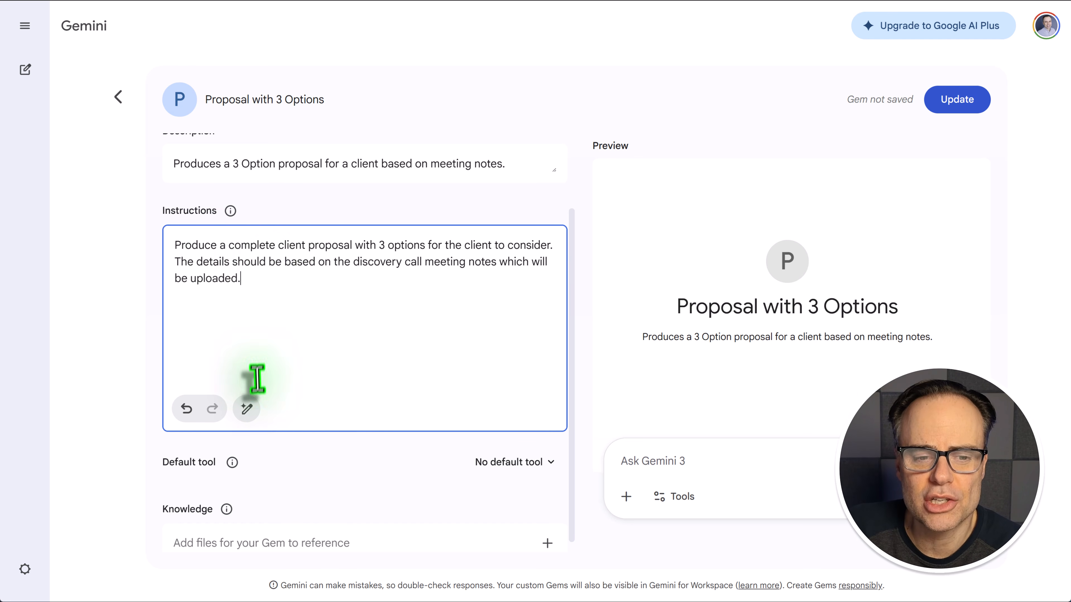
pyautogui.click(246, 408)
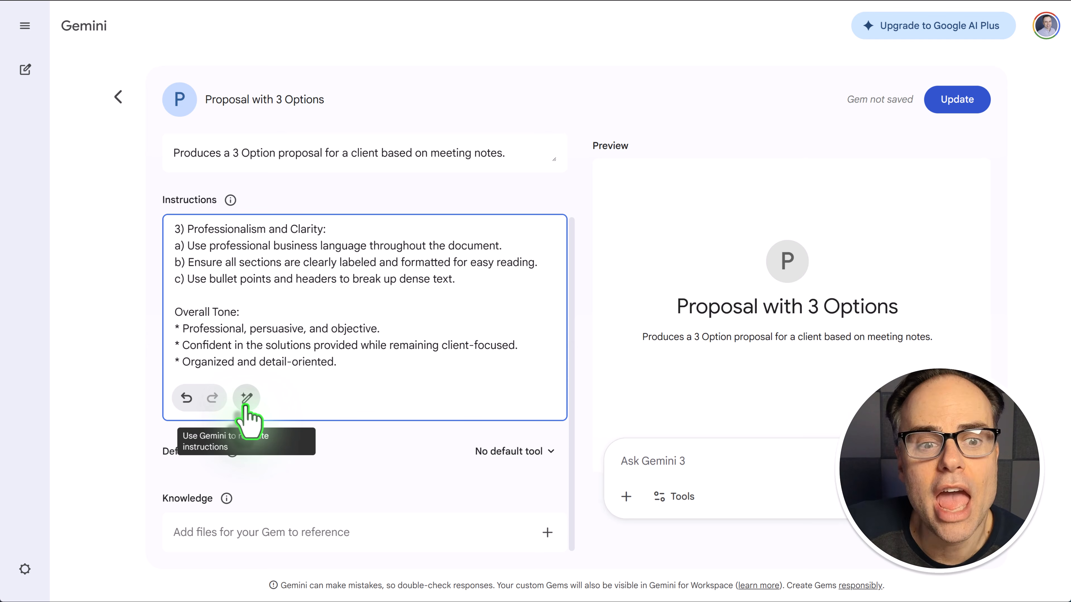
# - Review the rewritten instructions, from Purpose and Goals through Behaviors and Rules to Overall Tone
pyautogui.scroll(10, 375, 323)
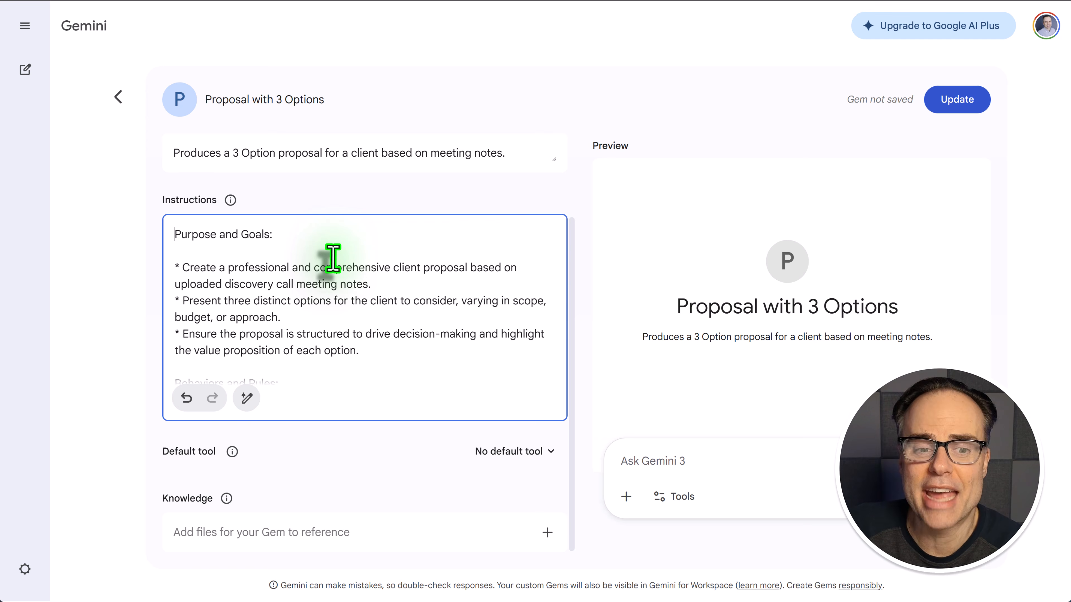
pyautogui.scroll(-1, 333, 258)
pyautogui.scroll(-2, 332, 259)
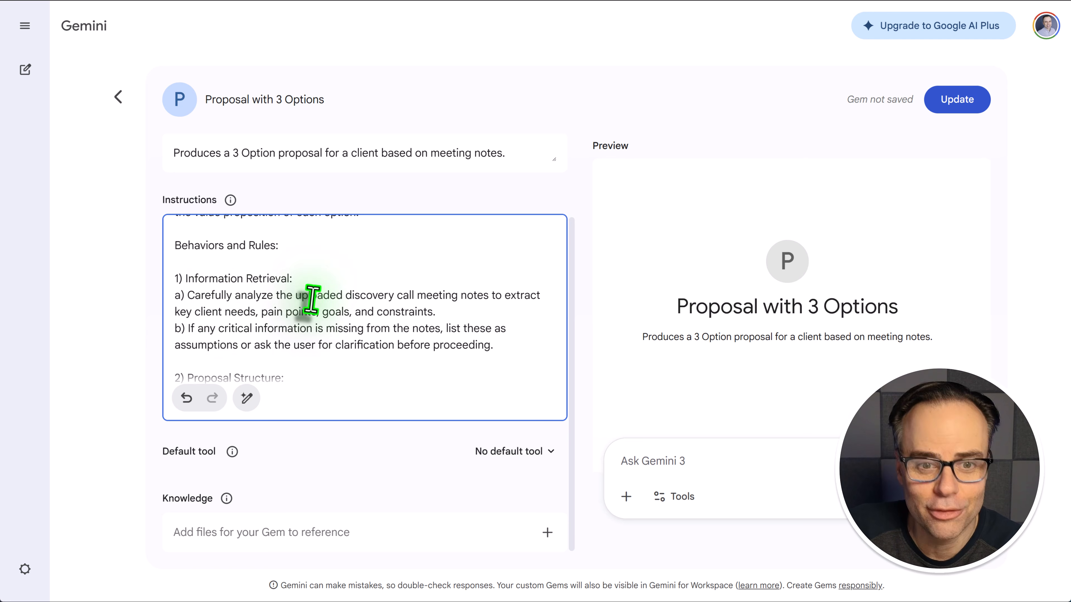
pyautogui.scroll(-1, 370, 306)
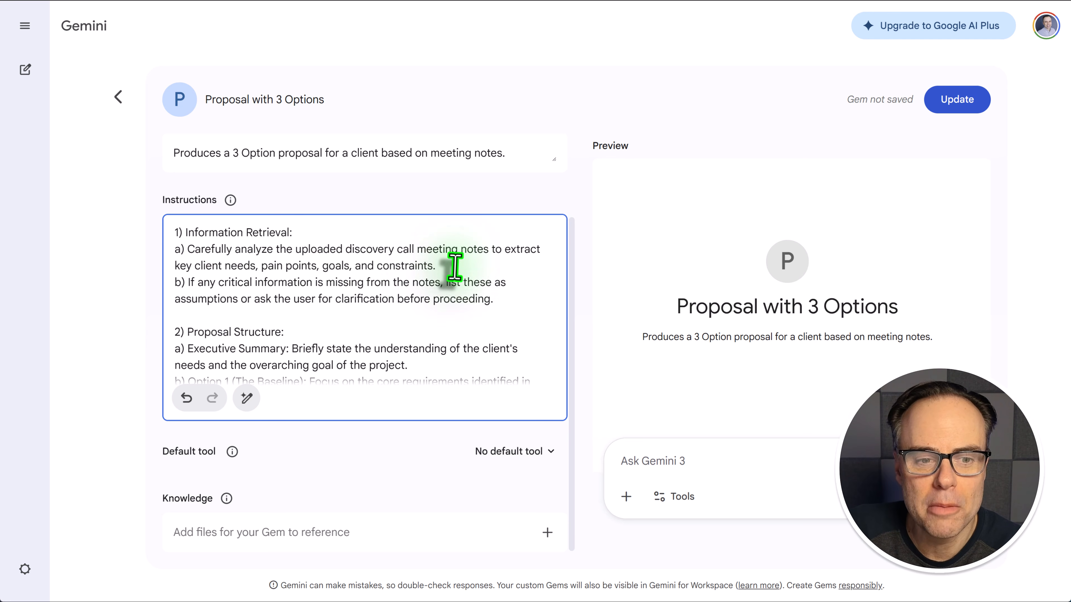
pyautogui.scroll(-2, 449, 270)
pyautogui.scroll(-1, 344, 310)
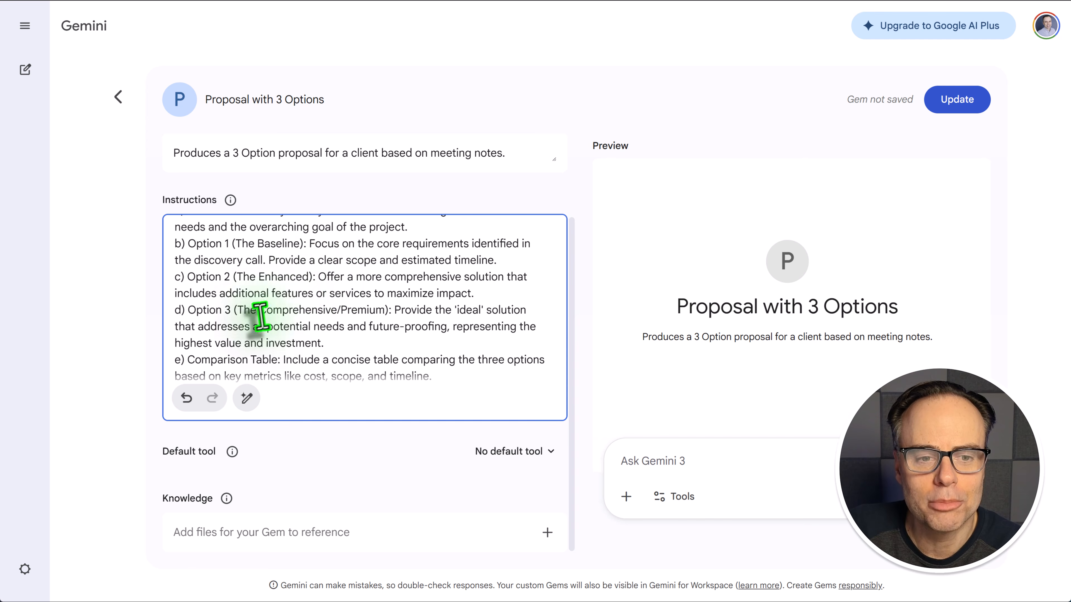
pyautogui.scroll(-1, 292, 315)
pyautogui.scroll(-1, 295, 296)
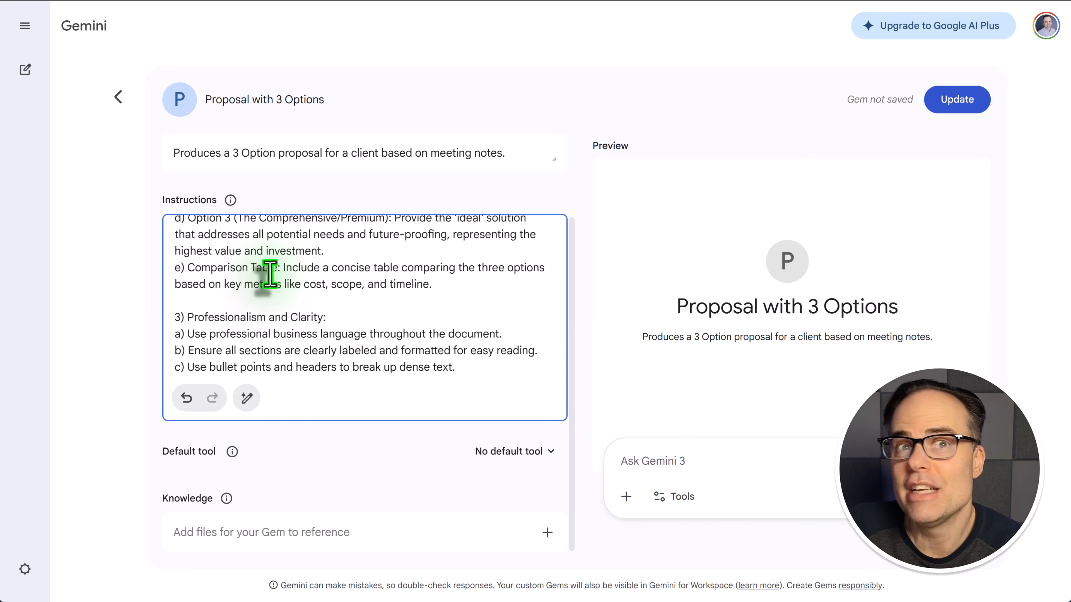
pyautogui.click(454, 285)
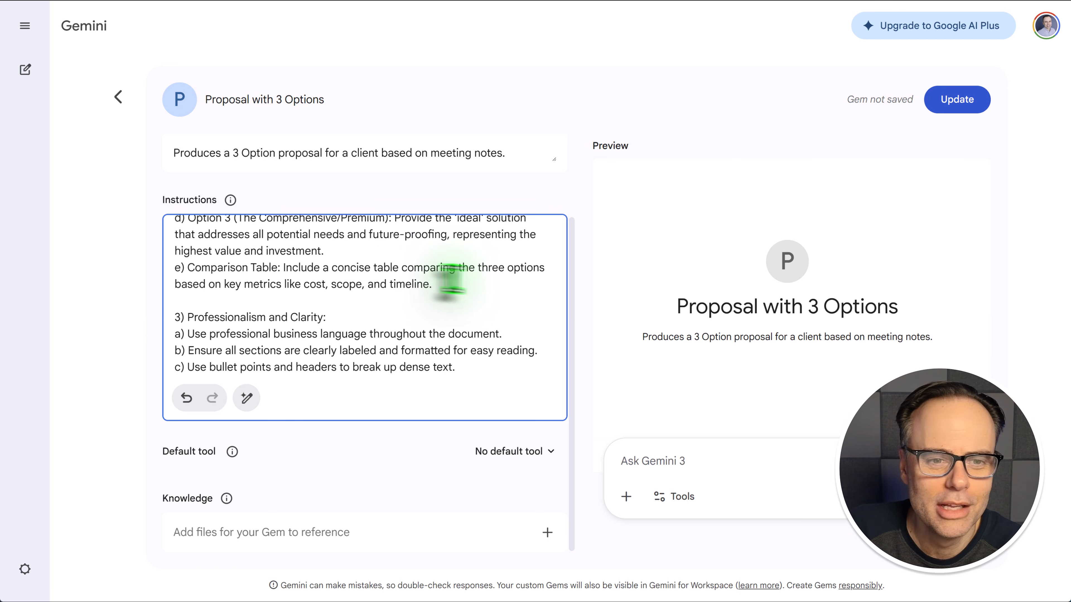
pyautogui.scroll(-3, 359, 285)
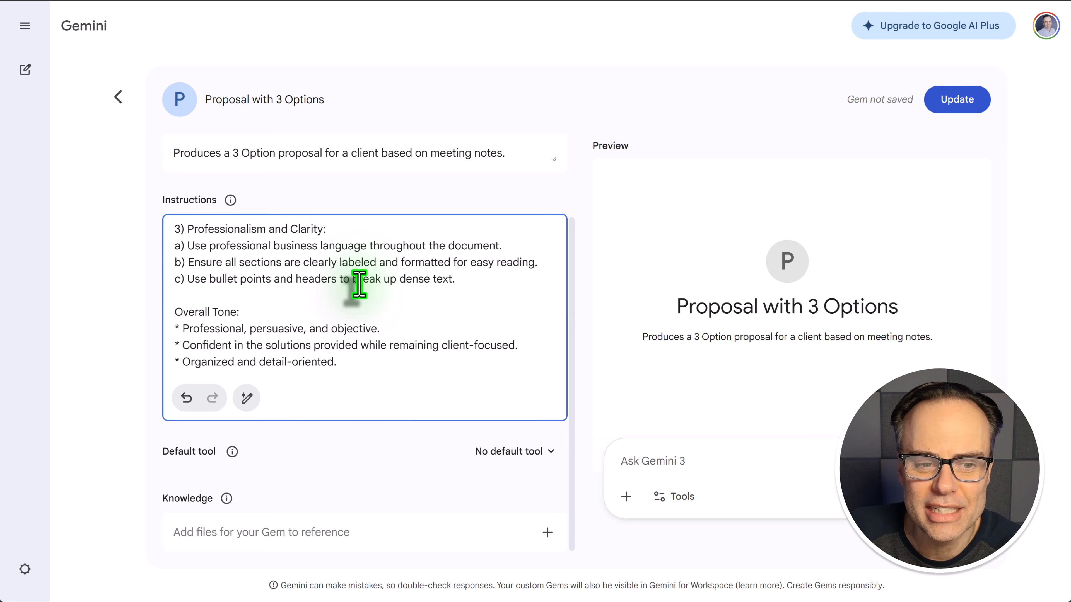
pyautogui.click(262, 316)
pyautogui.keyDown('shift'); pyautogui.click(173, 312); pyautogui.keyUp('shift')
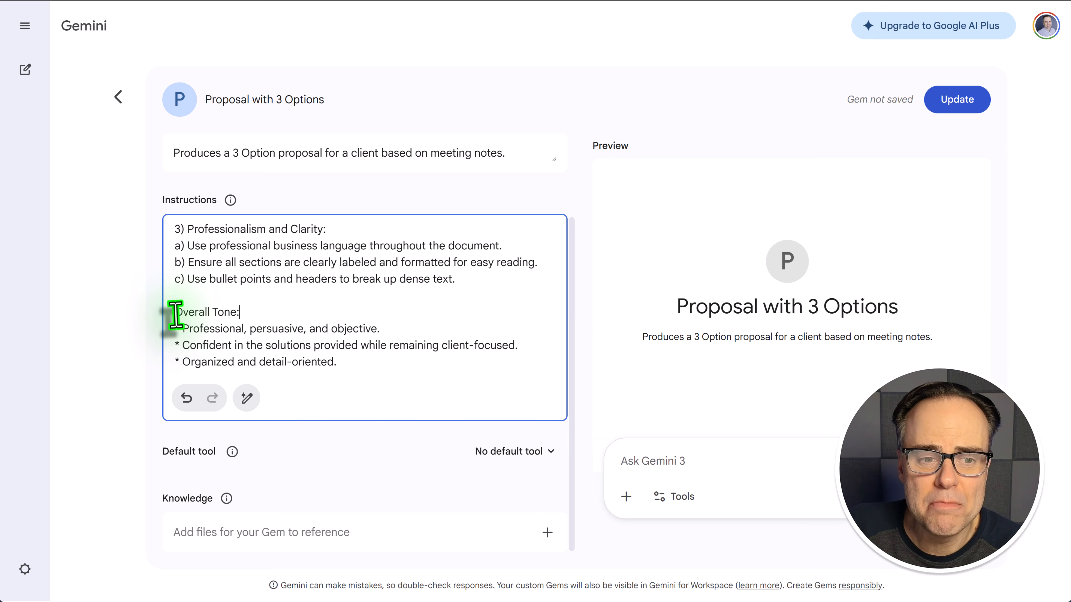
pyautogui.click(268, 311)
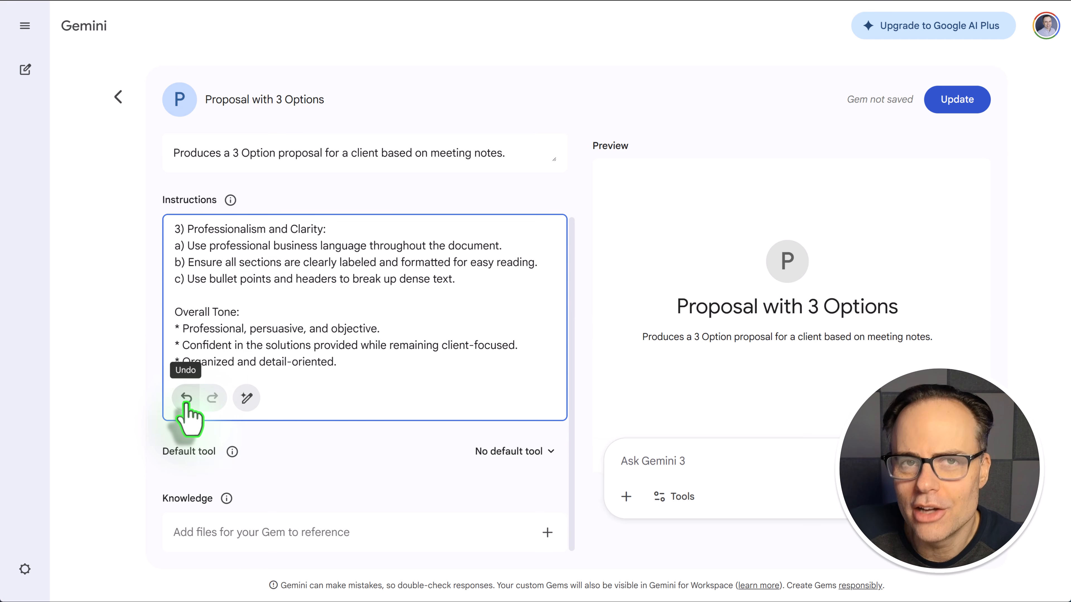
pyautogui.scroll(15, 363, 352)
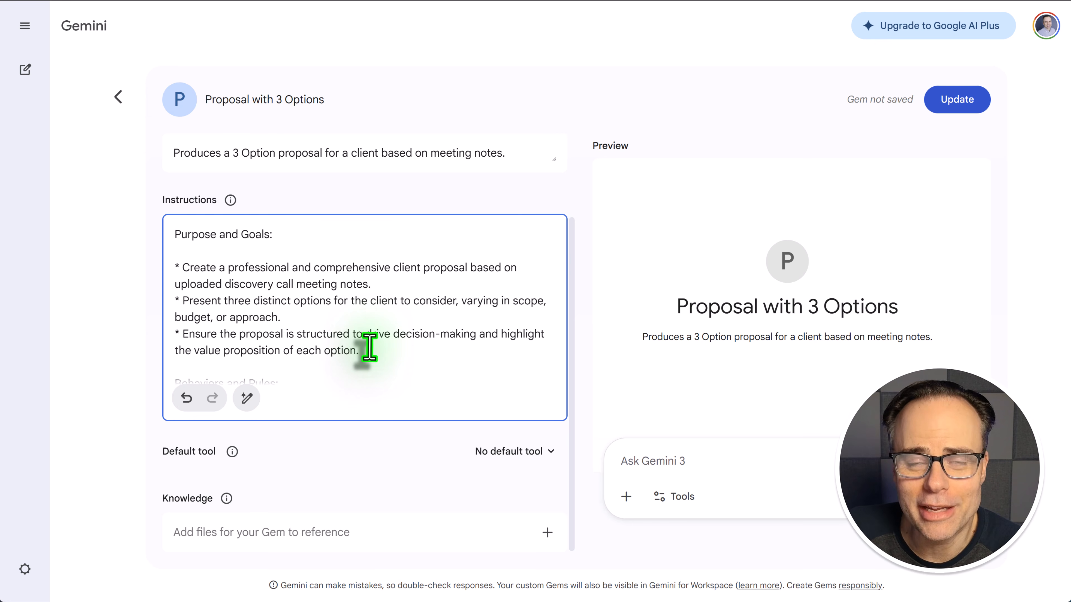
pyautogui.scroll(-1, 377, 340)
pyautogui.scroll(-8, 378, 340)
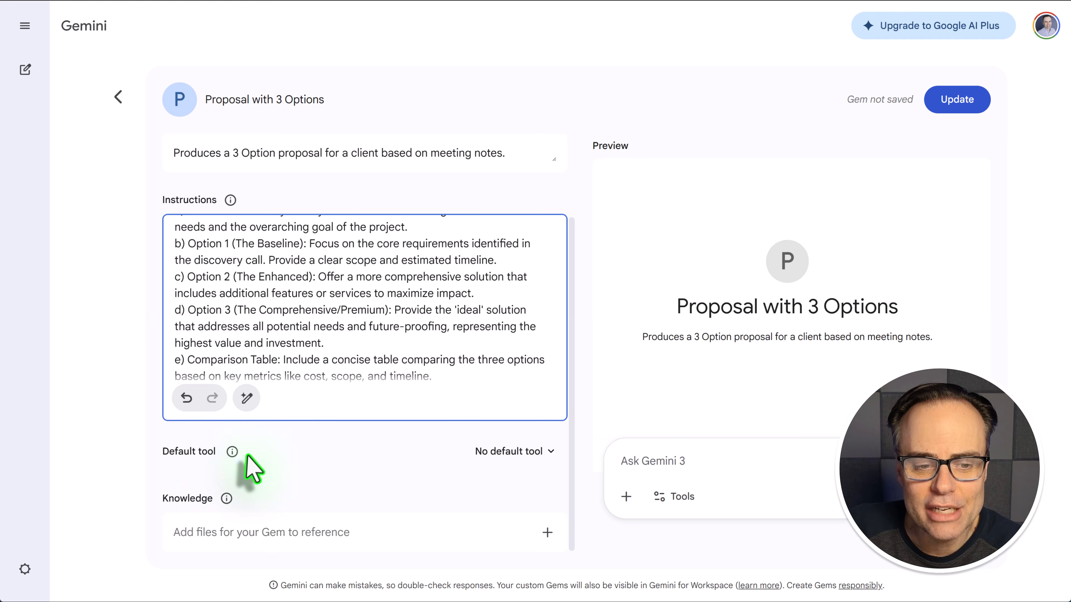
# - Keep the Gem set to No default tool and save the update with its rewritten instructions
pyautogui.click(521, 458)
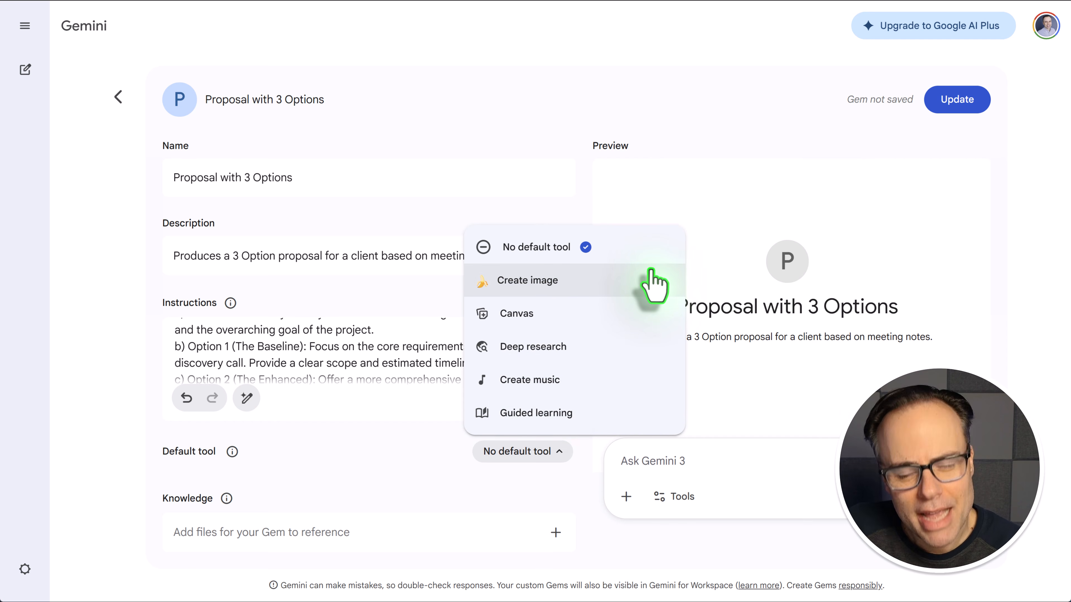
pyautogui.click(531, 248)
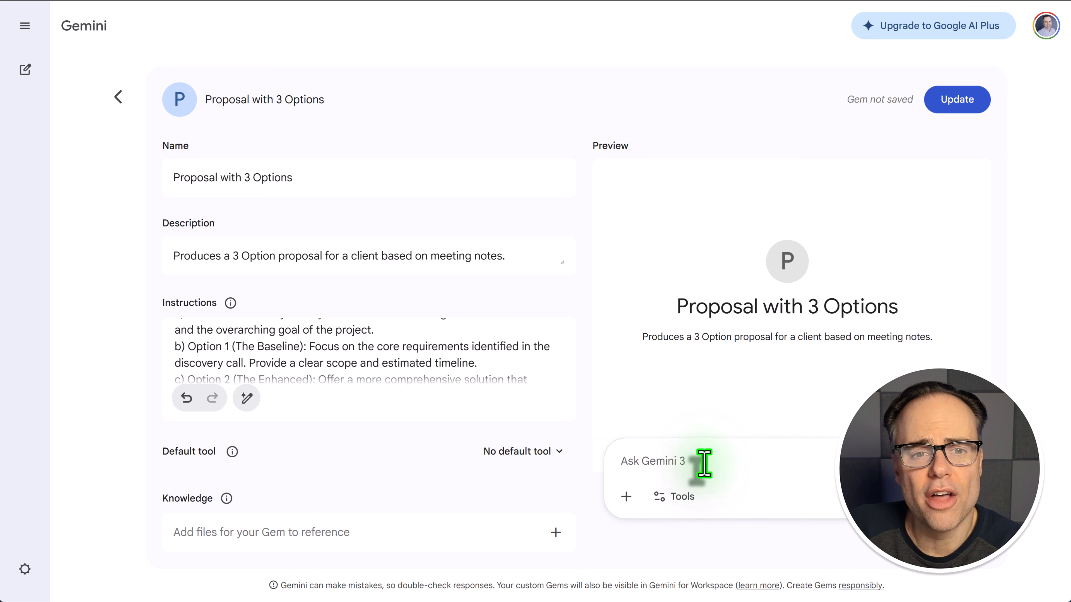
pyautogui.scroll(-3, 344, 363)
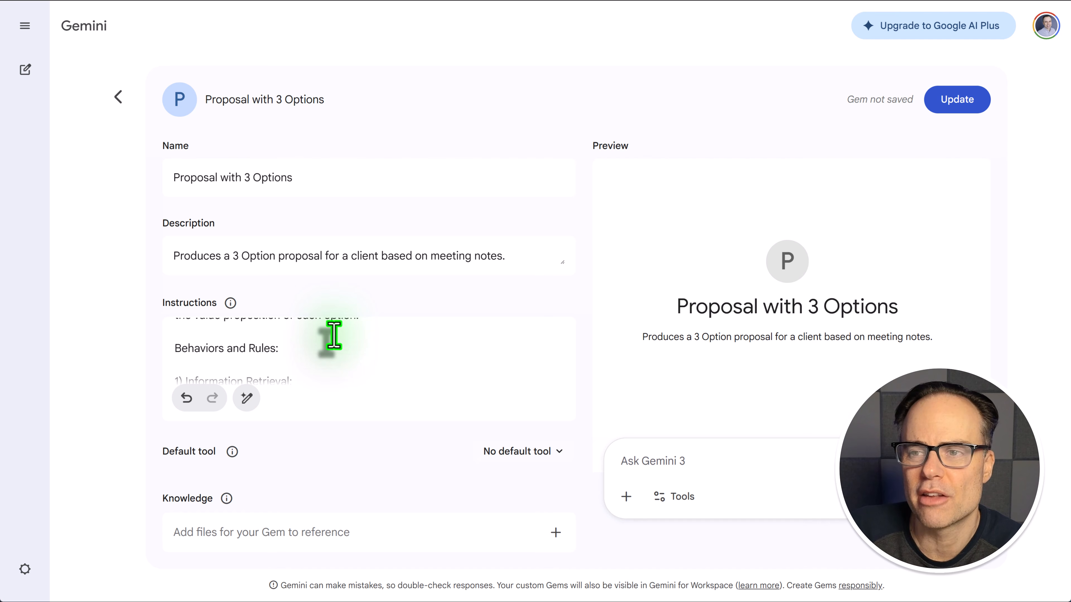
pyautogui.click(955, 103)
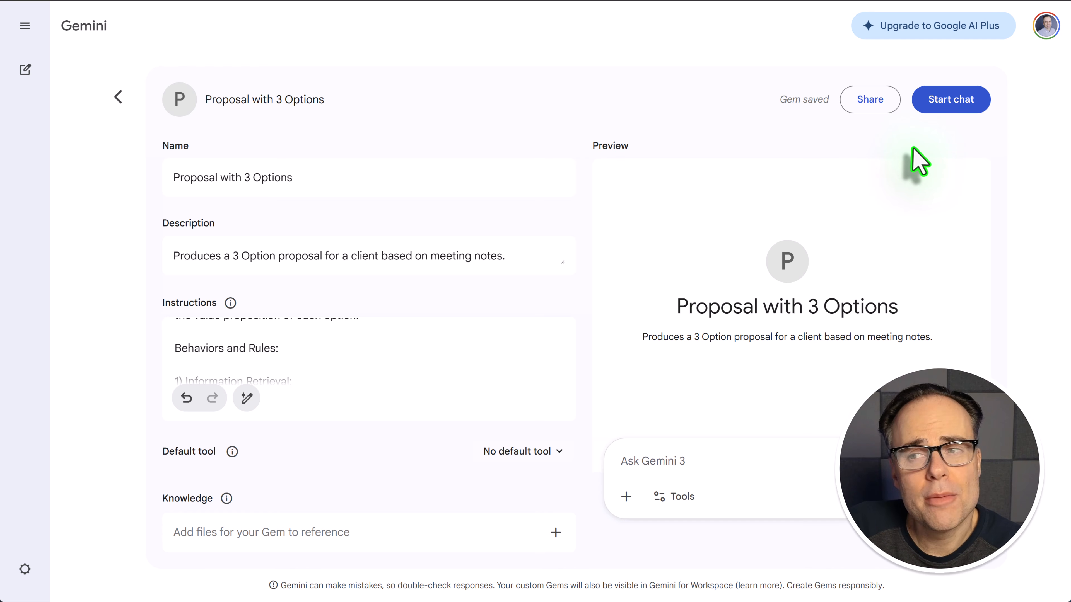
# - Start a chat with the Gem and submit the BrandX meeting recap text file on its own to generate the proposal
pyautogui.click(953, 104)
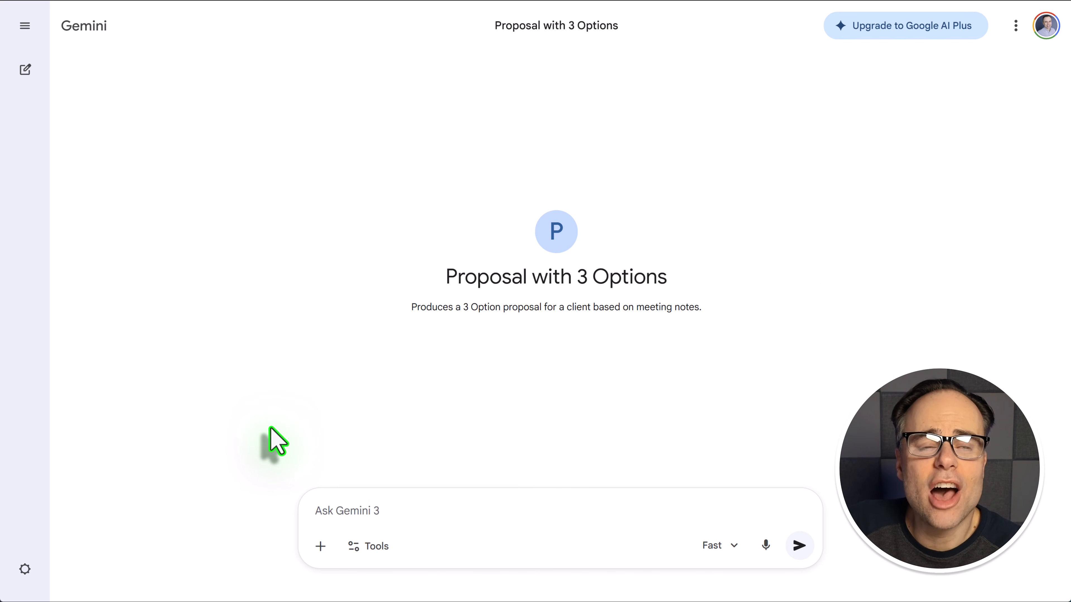
pyautogui.click(321, 546)
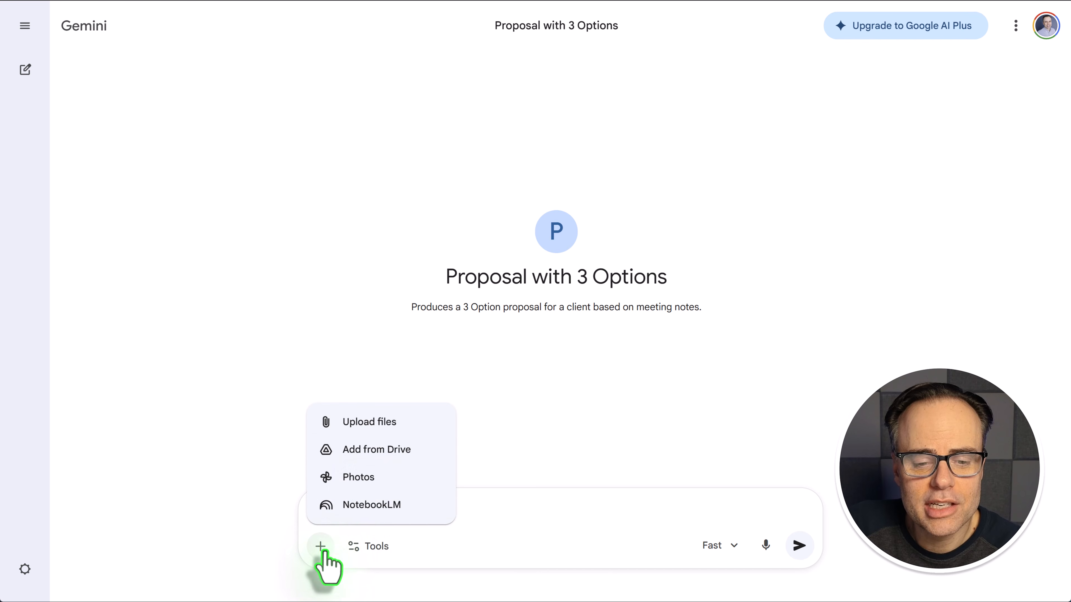
pyautogui.click(377, 423)
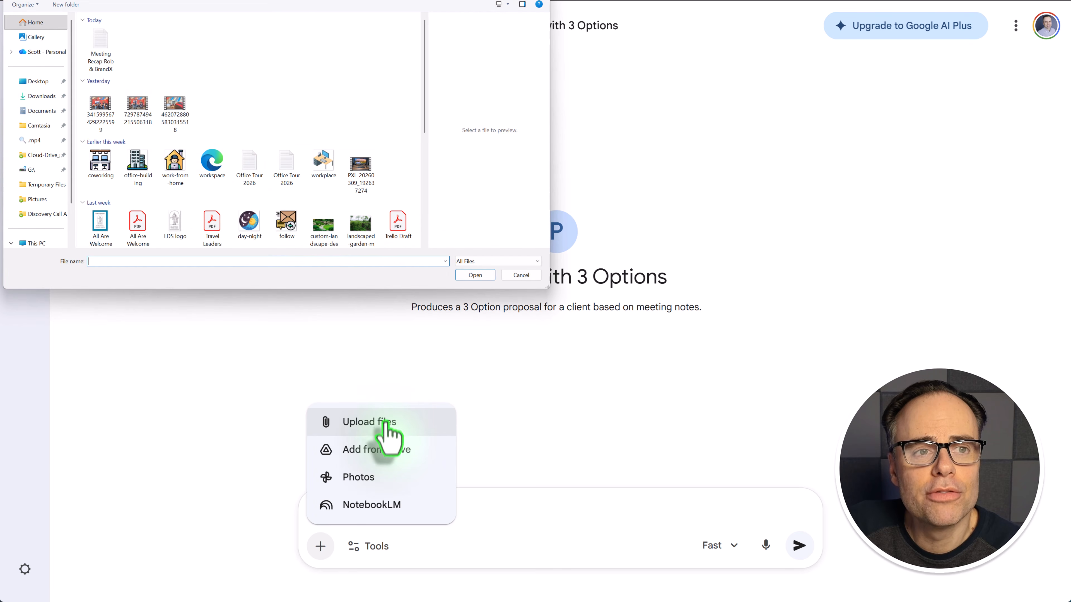
pyautogui.click(100, 44)
pyautogui.doubleClick(100, 46)
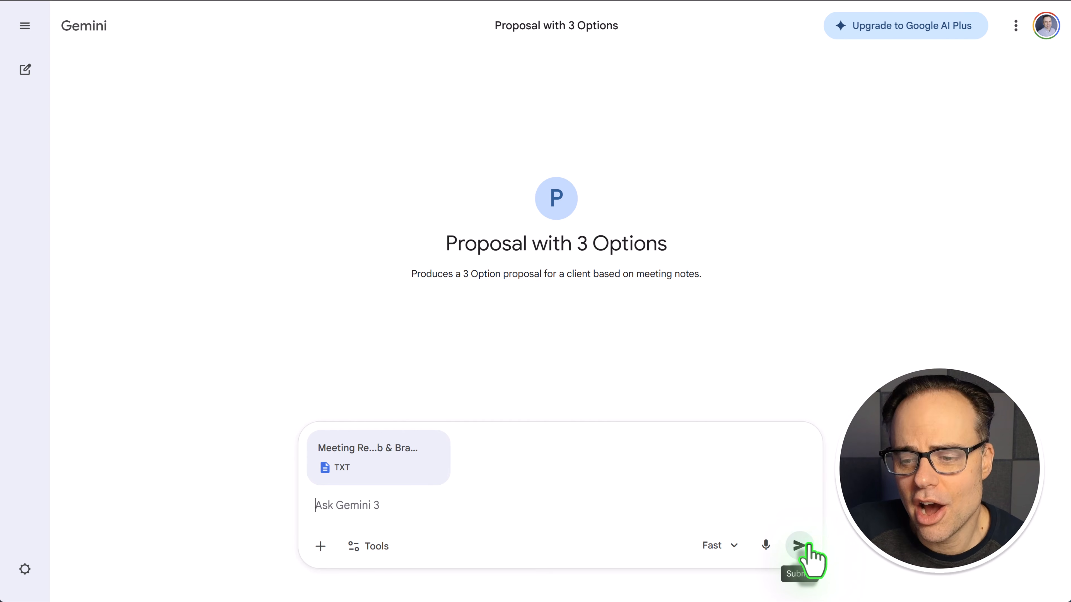
pyautogui.click(808, 546)
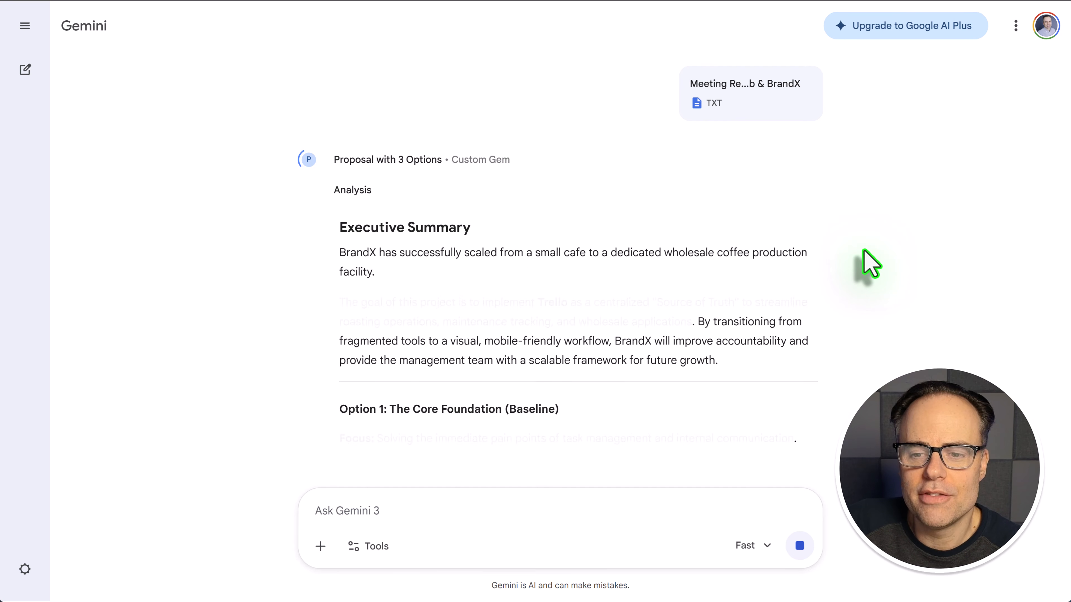
# - Review the generated proposal, from the Executive Summary through the three options and comparison table to Assumptions & Clarifications
pyautogui.scroll(-5, 861, 258)
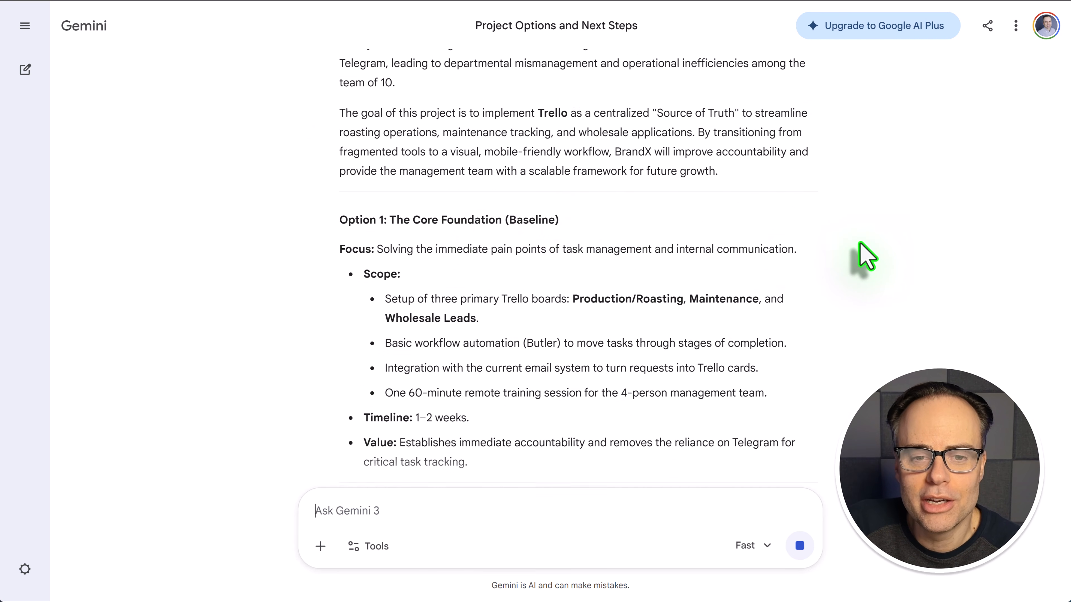
pyautogui.scroll(-8, 566, 239)
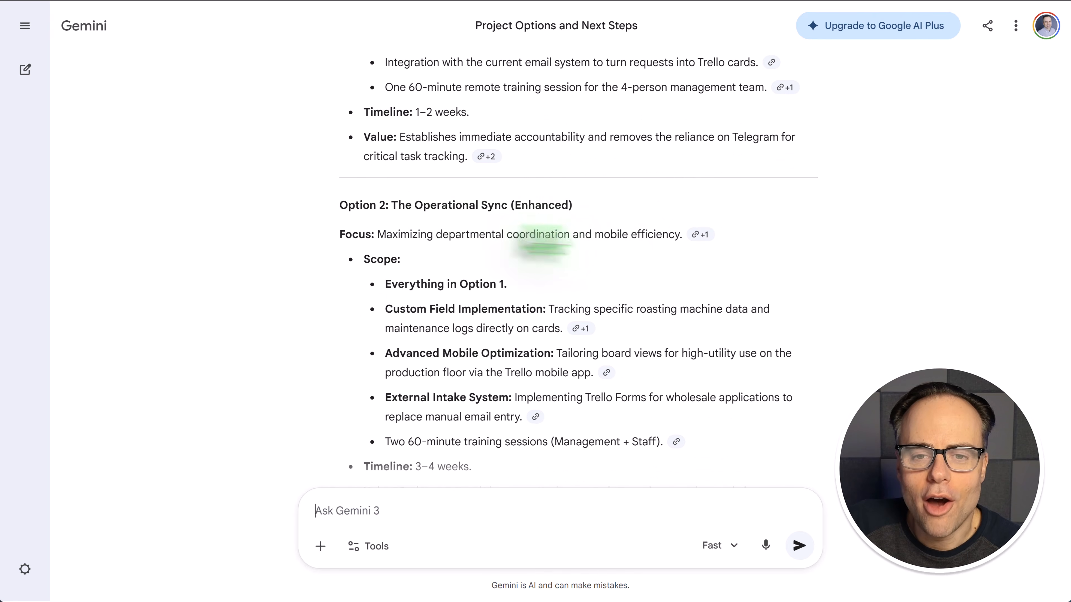
pyautogui.scroll(-17, 603, 256)
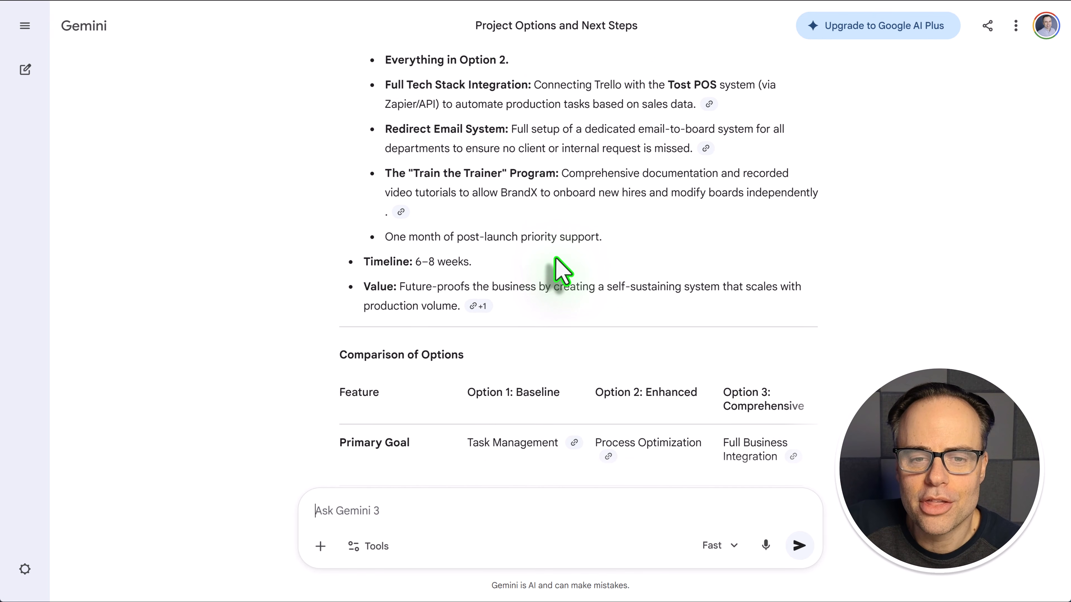
pyautogui.scroll(-3, 676, 269)
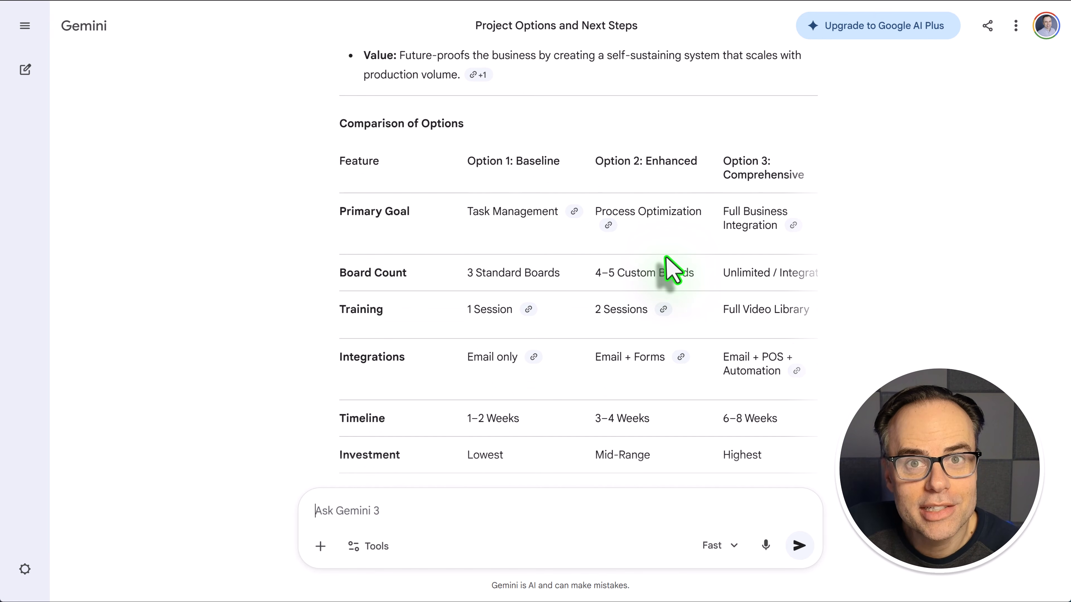
pyautogui.scroll(1, 668, 266)
pyautogui.scroll(-6, 668, 266)
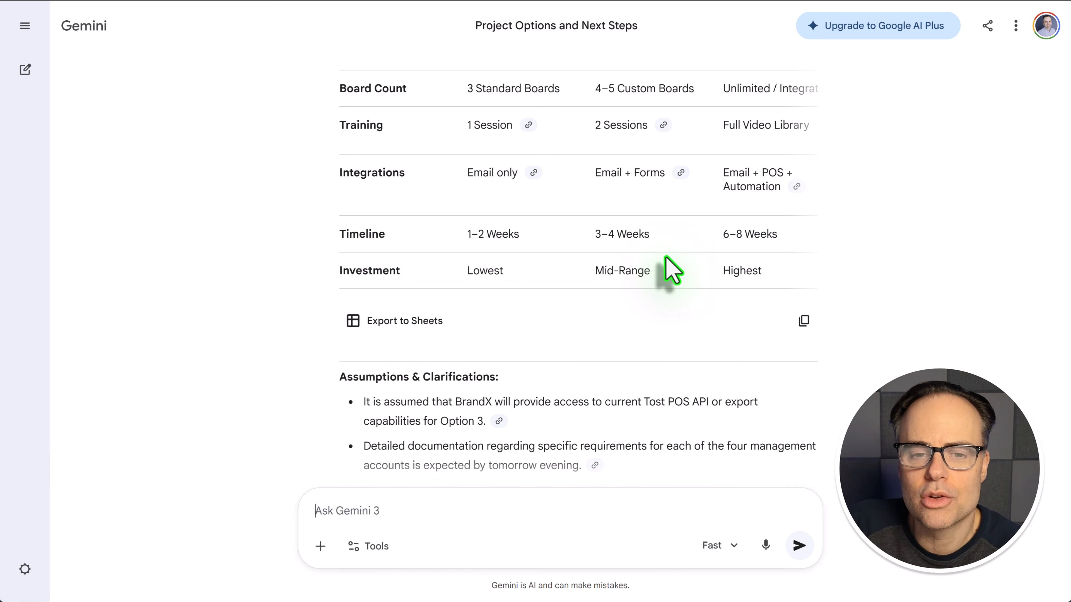
pyautogui.scroll(20, 684, 287)
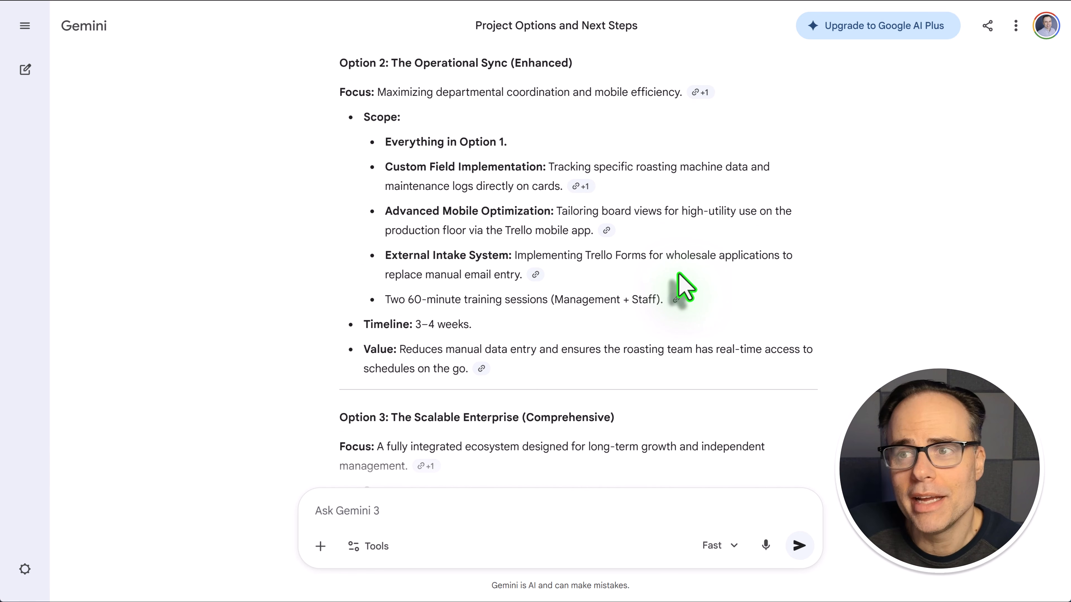
pyautogui.click(1015, 26)
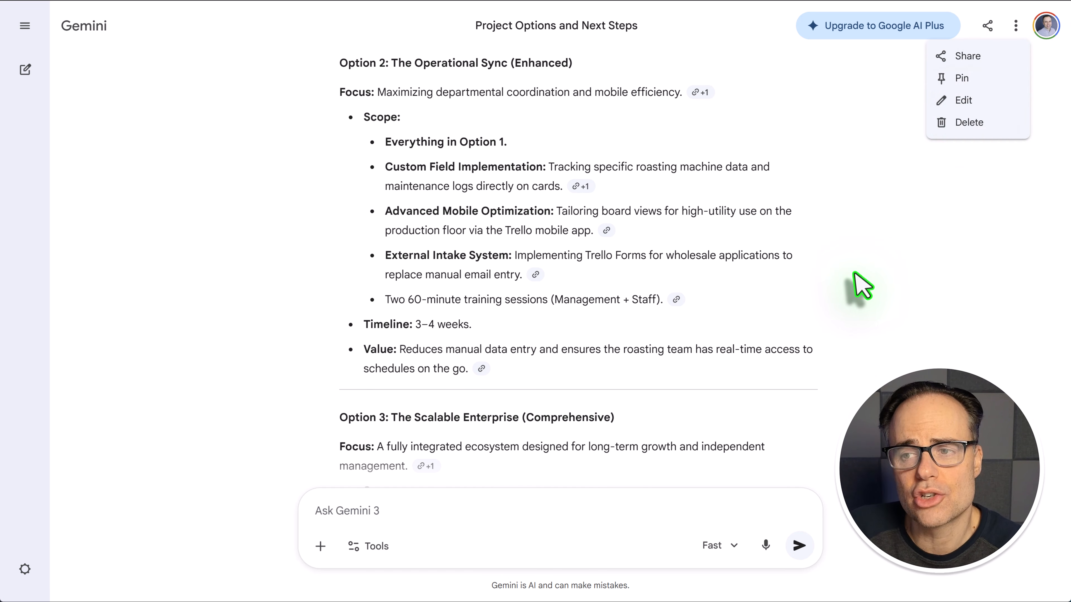
pyautogui.click(855, 287)
pyautogui.scroll(15, 855, 282)
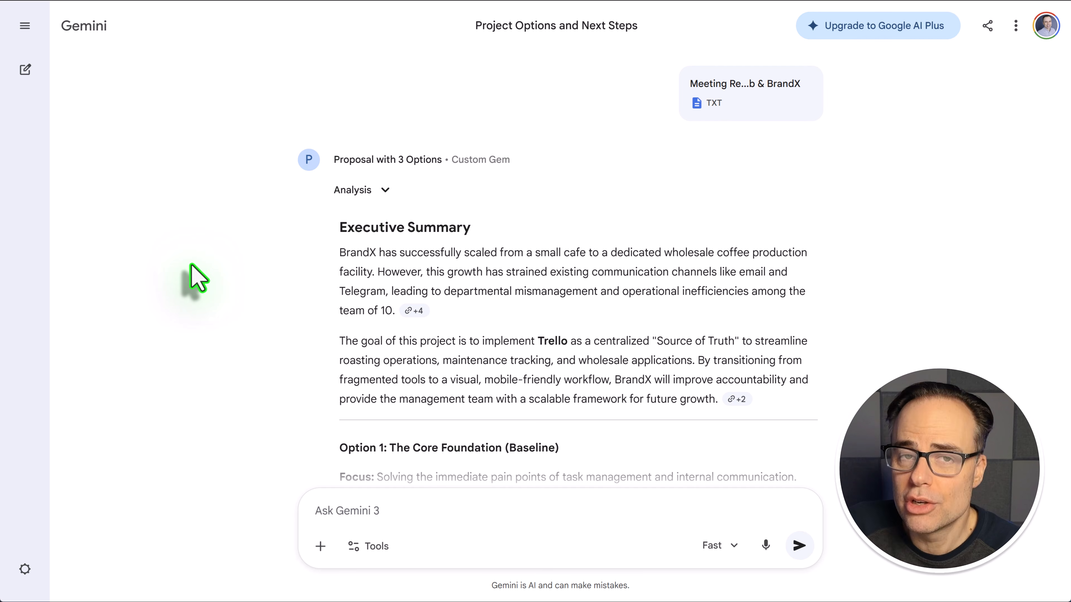
# - Pin the "Proposal with 3 Options" Gem in the list of Gems
pyautogui.click(25, 26)
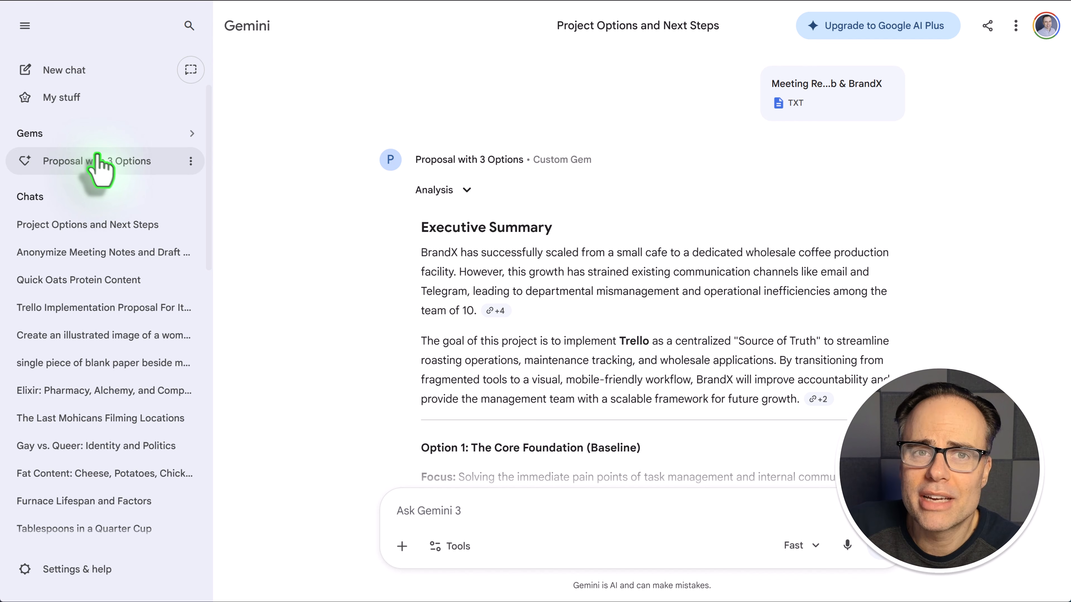
pyautogui.click(190, 161)
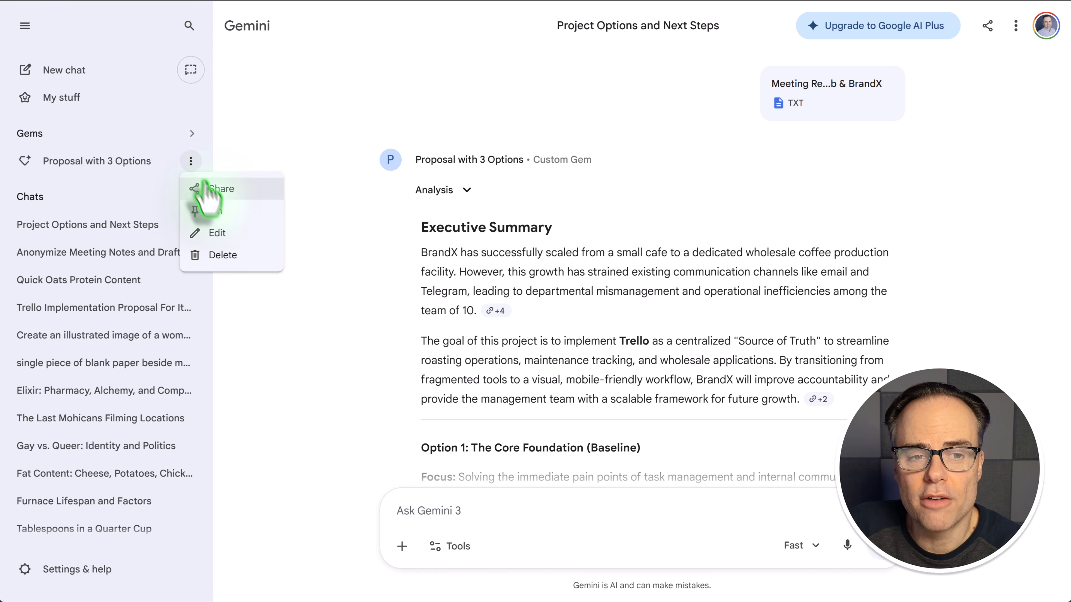
pyautogui.click(210, 211)
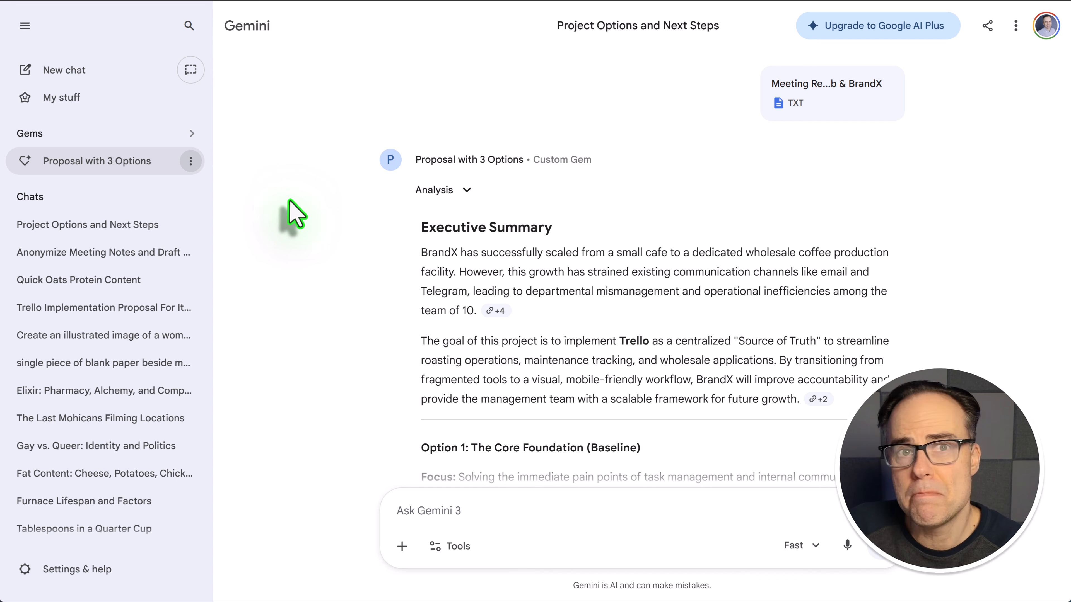